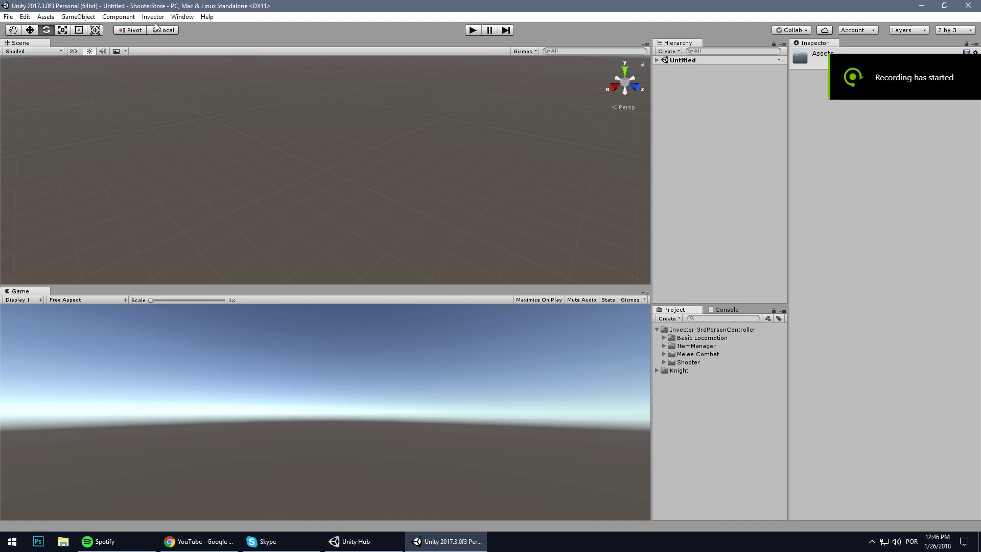
Open the Asset Store with an enlarged view and search it for "invector climb"
{"action": "left_click", "coordinate": [182, 17]}
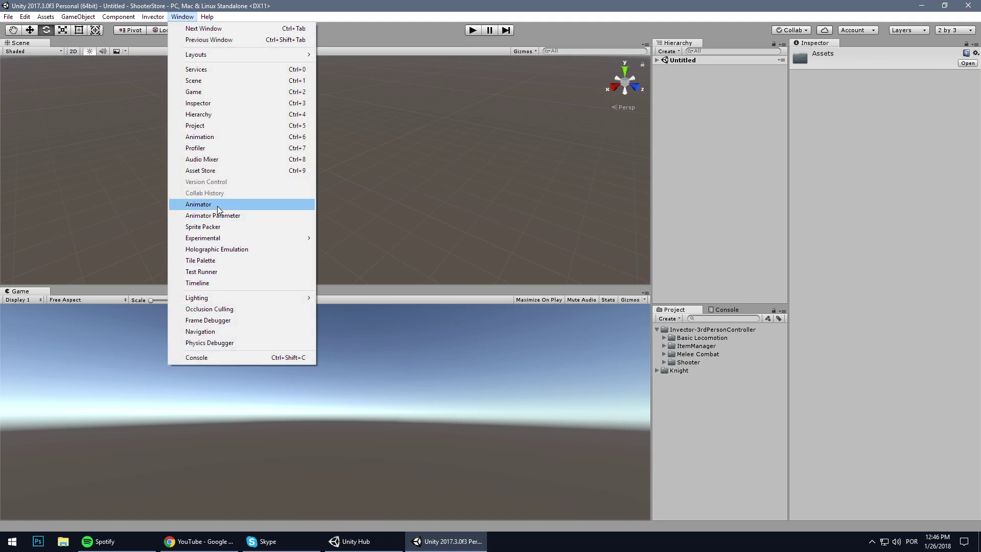
{"action": "left_click", "coordinate": [218, 169]}
{"action": "left_click_drag", "start_coordinate": [239, 285], "coordinate": [238, 402]}
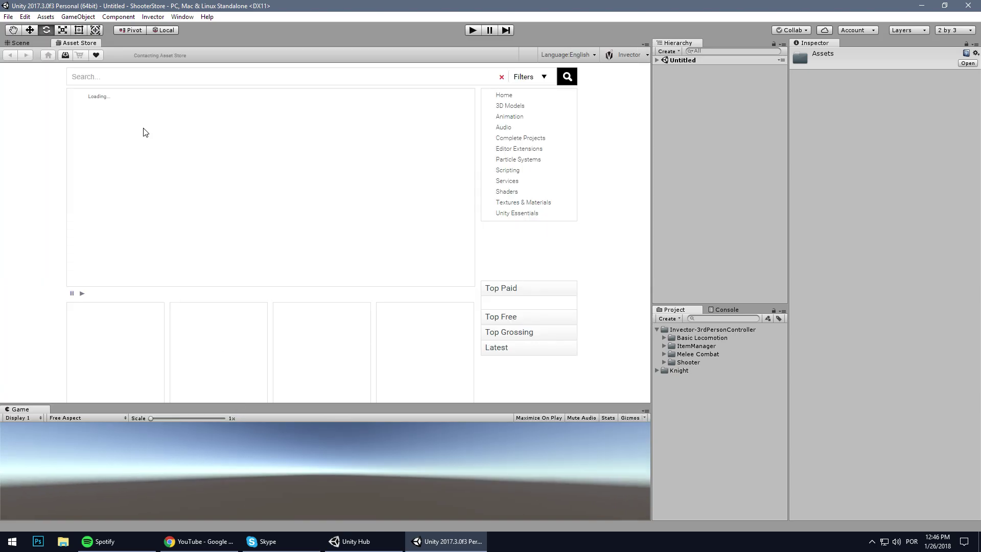
{"action": "left_click", "coordinate": [137, 78]}
{"action": "type", "text": "invector"}
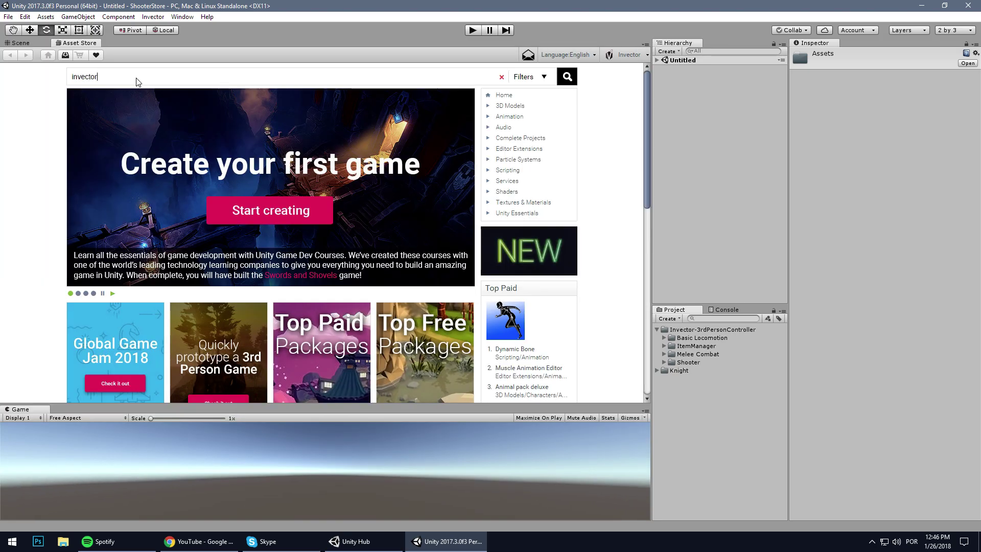
{"action": "type", "text": " climb"}
{"action": "key", "text": "Return"}
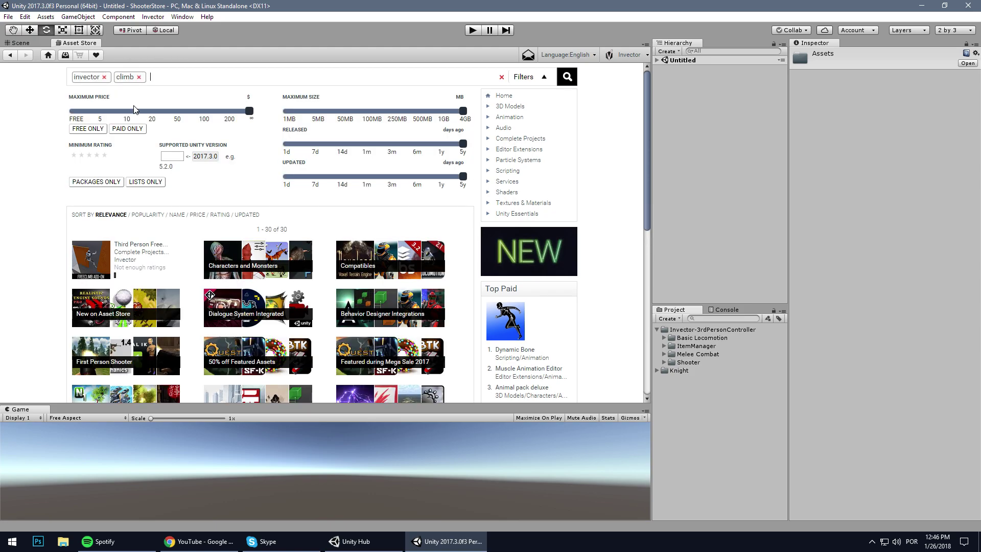
Import the Third Person FreeClimb Add-on into the project, excluding its ProjectSettings folder
{"action": "left_click", "coordinate": [149, 248]}
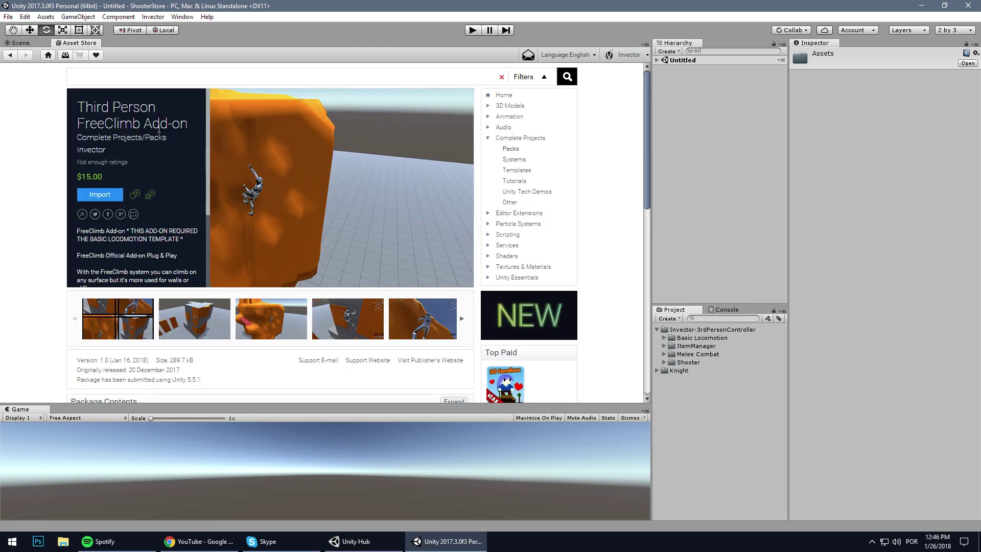
{"action": "left_click", "coordinate": [107, 194]}
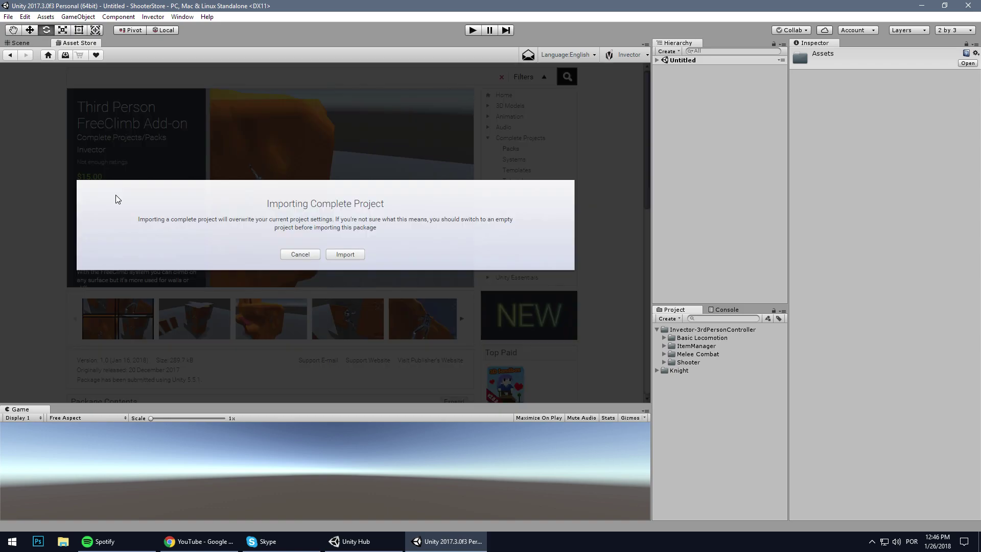
{"action": "left_click", "coordinate": [353, 254]}
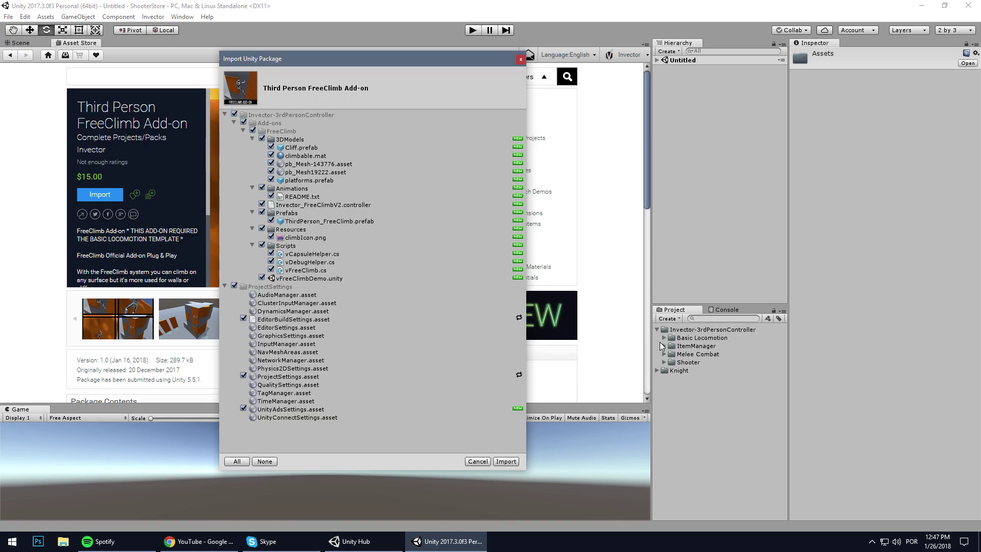
{"action": "left_click", "coordinate": [235, 287]}
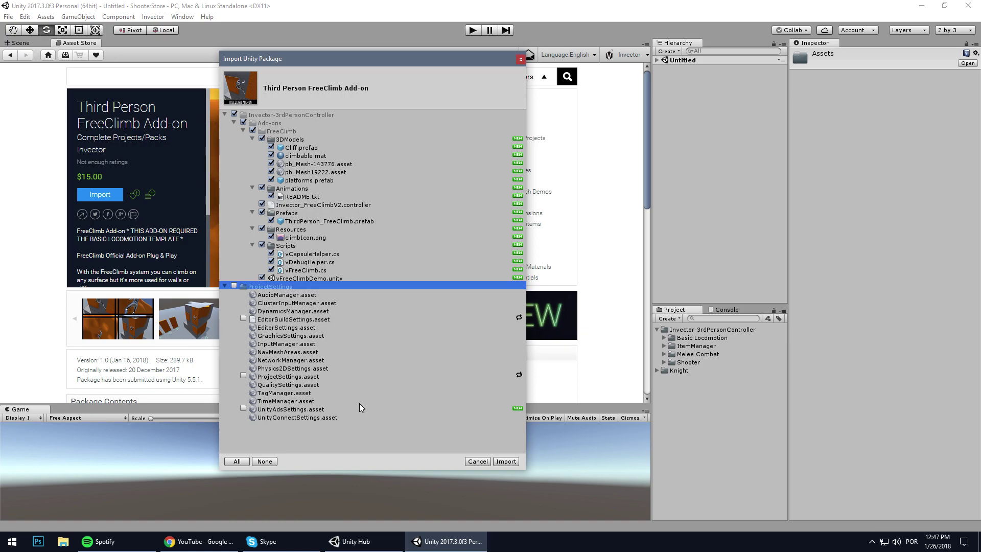
{"action": "left_click", "coordinate": [225, 286]}
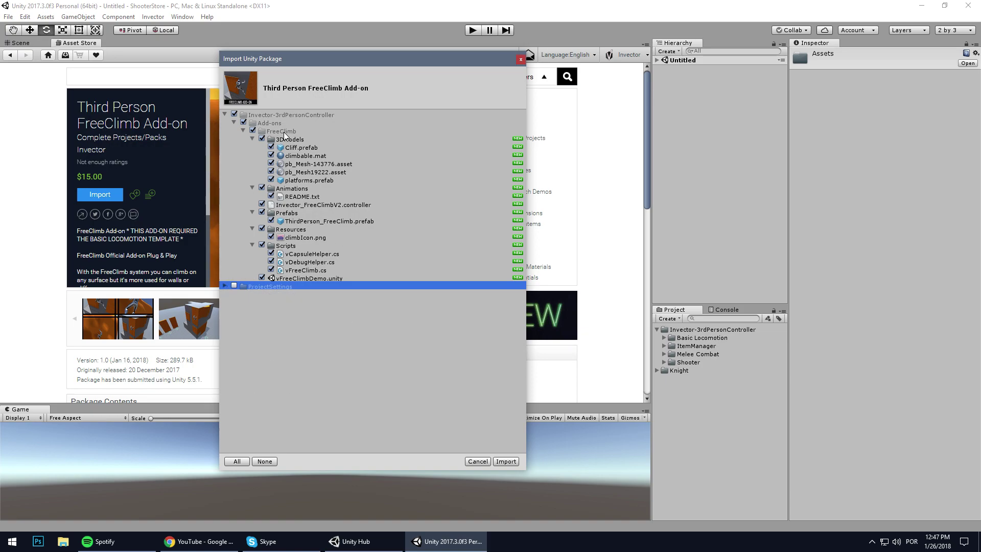
{"action": "left_click", "coordinate": [506, 462]}
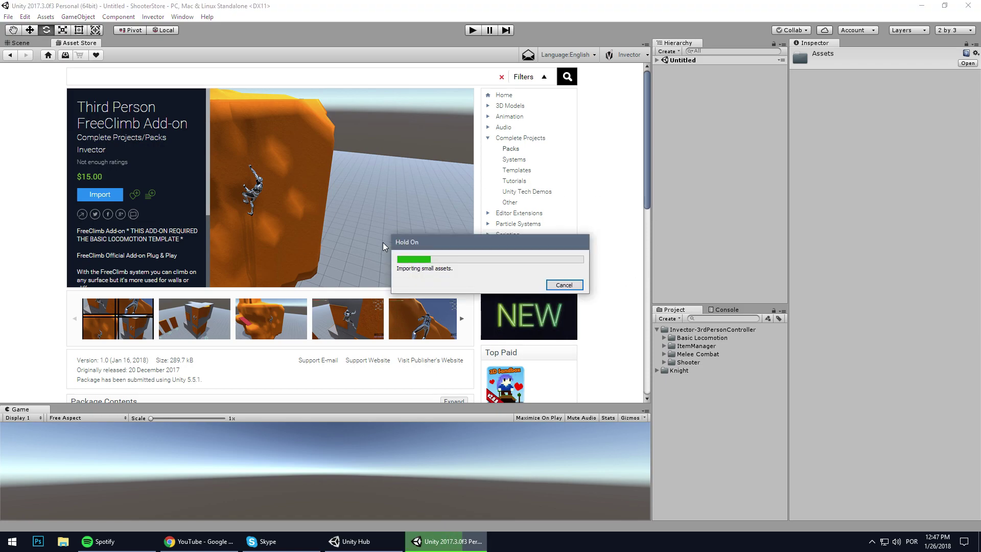
Return to the Scene view and open the vFreeClimbDemo scene from the FreeClimb add-on folder
{"action": "left_click", "coordinate": [28, 45]}
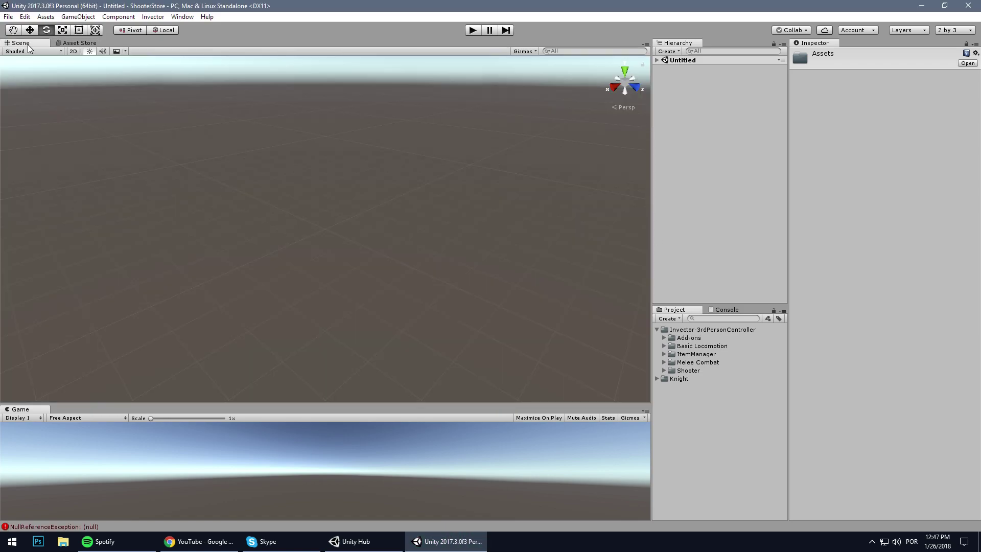
{"action": "left_click", "coordinate": [665, 338]}
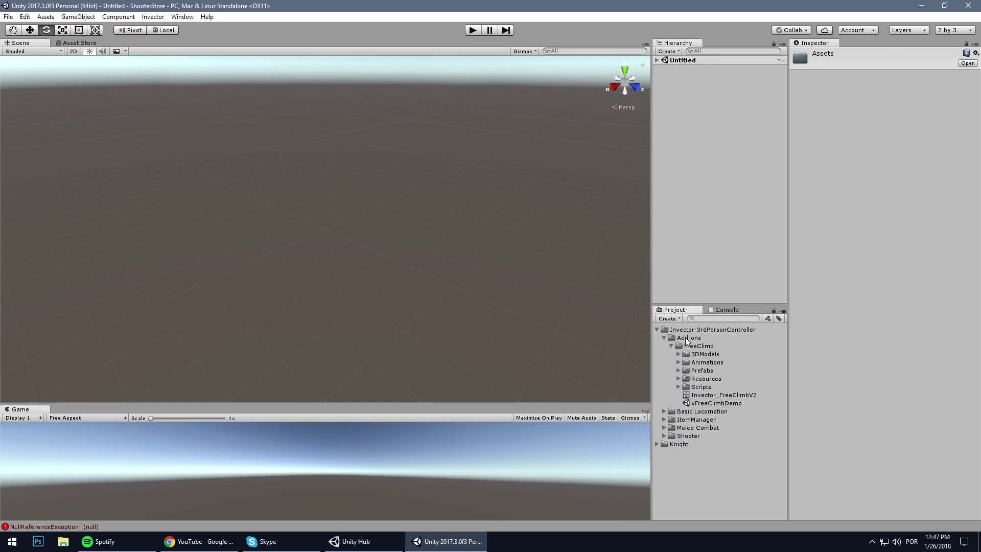
{"action": "left_click", "coordinate": [700, 403]}
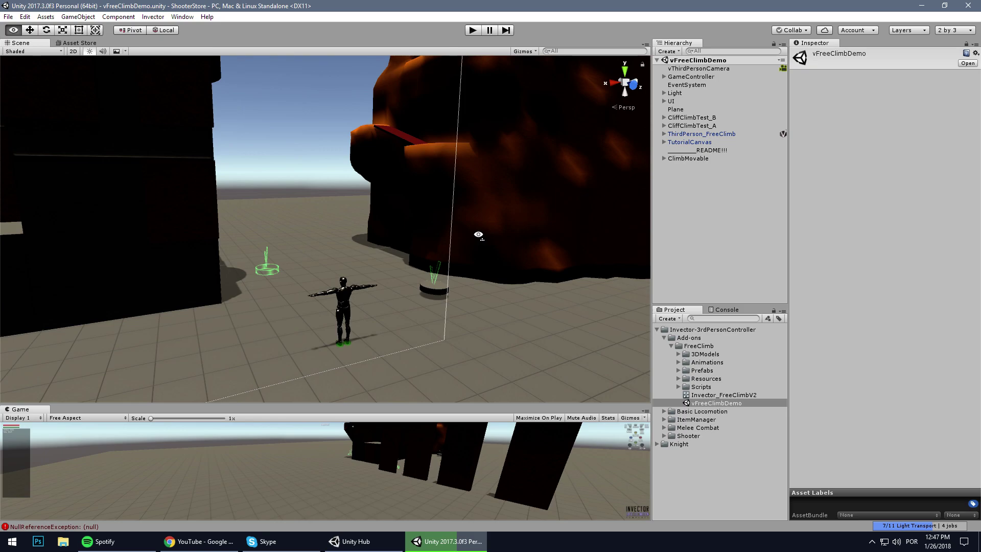
{"action": "left_click_drag", "start_coordinate": [490, 243], "coordinate": [357, 240], "text": "alt"}
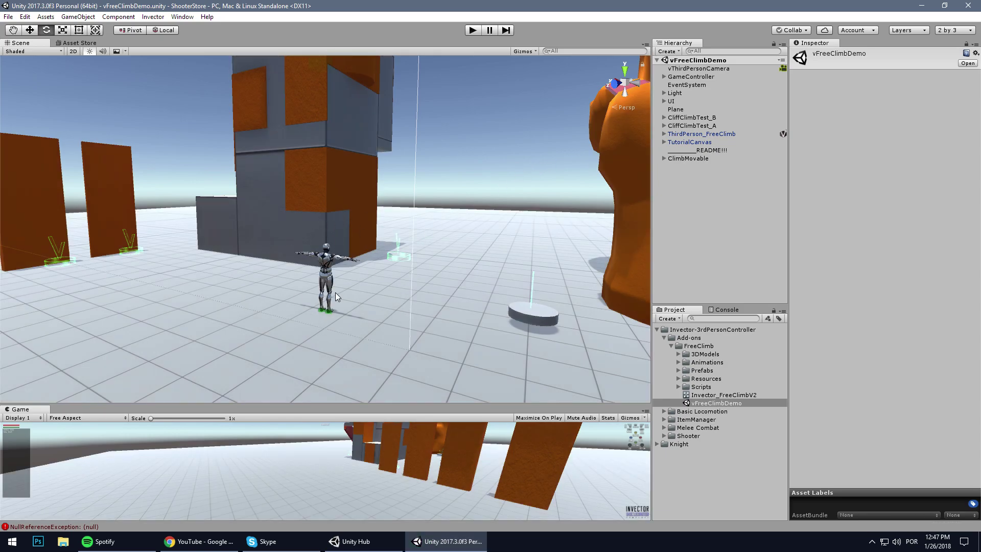
{"action": "left_click_drag", "start_coordinate": [429, 261], "coordinate": [411, 294], "text": "alt"}
{"action": "key", "text": "w"}
{"action": "right_click_drag", "start_coordinate": [411, 292], "coordinate": [441, 283]}
{"action": "key", "text": "s"}
{"action": "key", "text": "w"}
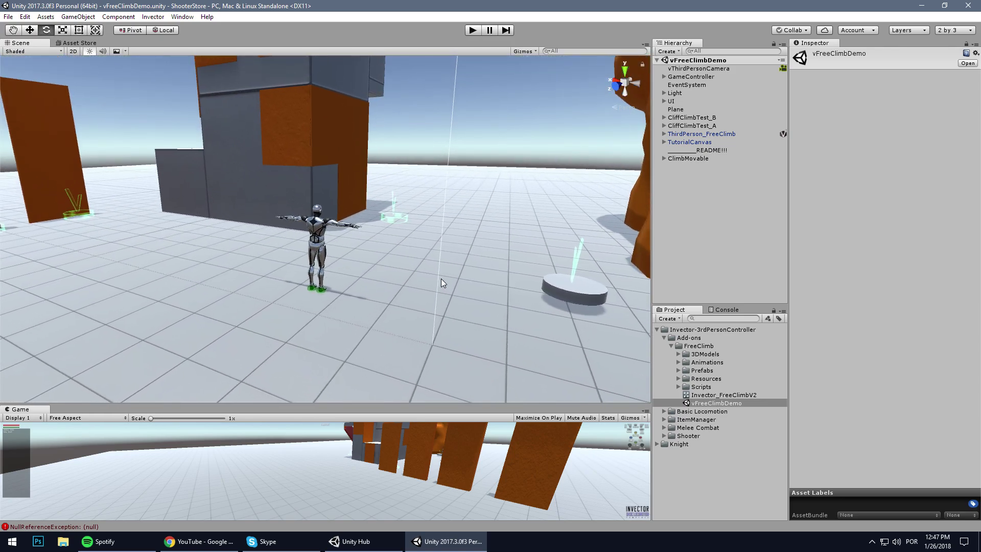
Place knightprefab from the Knight prefabs folder in the scene, near the existing demo character
{"action": "left_click", "coordinate": [664, 339]}
{"action": "left_click", "coordinate": [656, 330]}
{"action": "left_click", "coordinate": [664, 338]}
{"action": "left_click", "coordinate": [658, 337]}
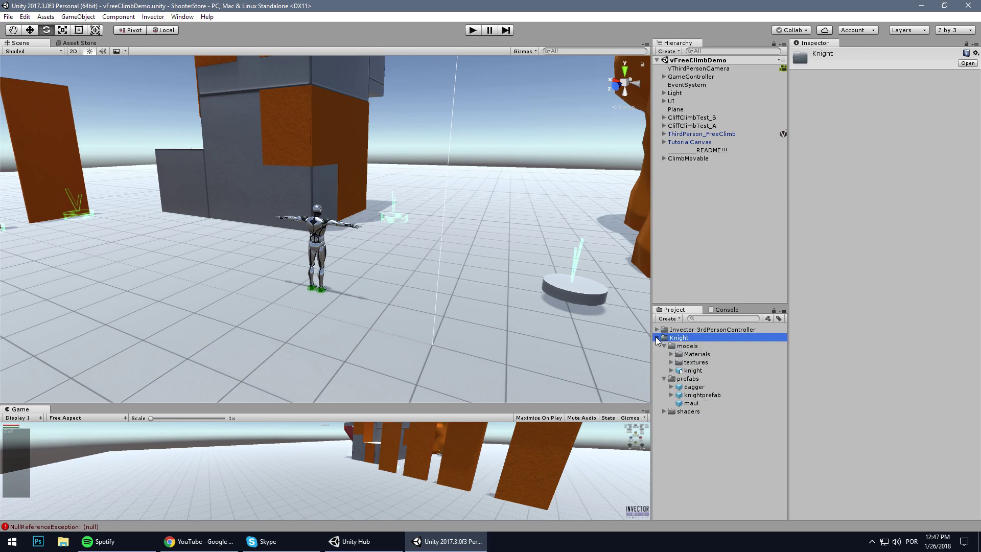
{"action": "left_click", "coordinate": [699, 395]}
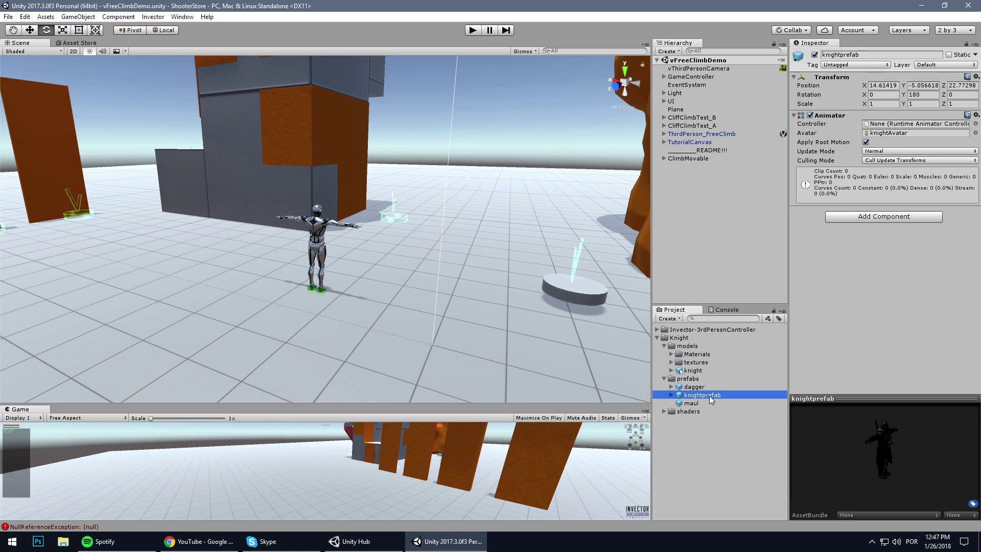
{"action": "left_click_drag", "start_coordinate": [710, 395], "coordinate": [165, 349]}
{"action": "key", "text": "f"}
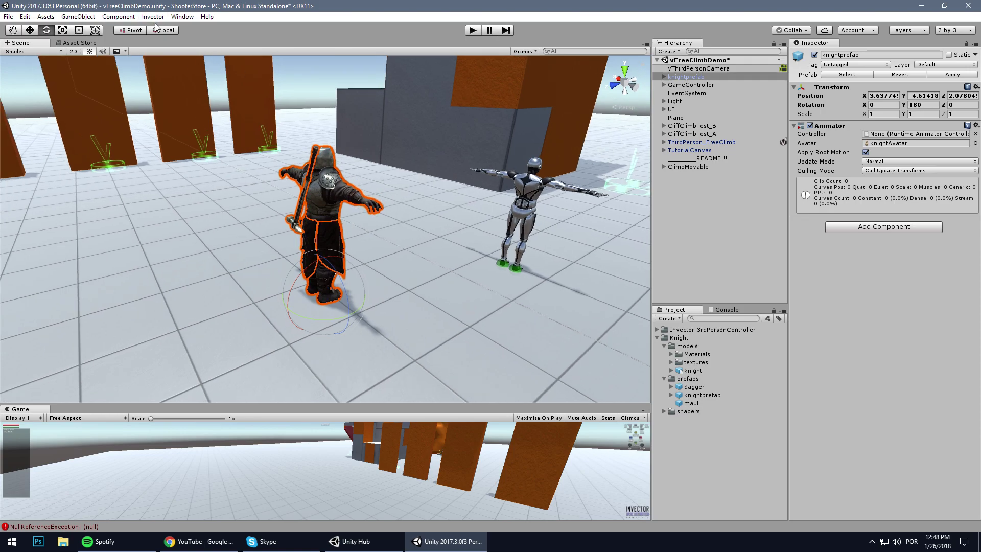
Create a basic Invector controller from knightprefab, using Invector_BasicLocomotionv3 as animator controller and vBasicLocomotion@CameraState as camera list data
{"action": "left_click", "coordinate": [156, 18]}
{"action": "mouse_move", "coordinate": [159, 31]}
{"action": "left_click", "coordinate": [266, 29]}
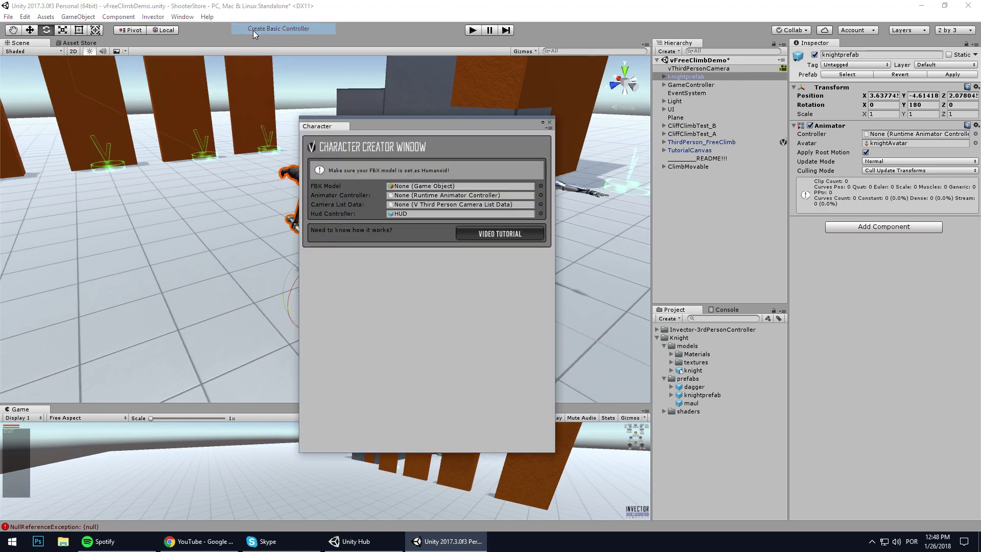
{"action": "left_click_drag", "start_coordinate": [386, 127], "coordinate": [225, 120]}
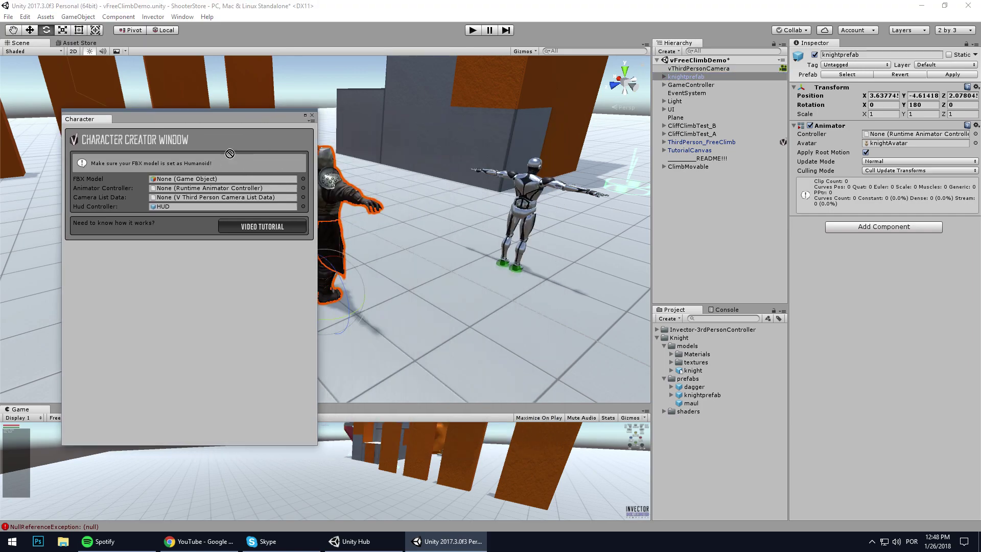
{"action": "left_click", "coordinate": [303, 167]}
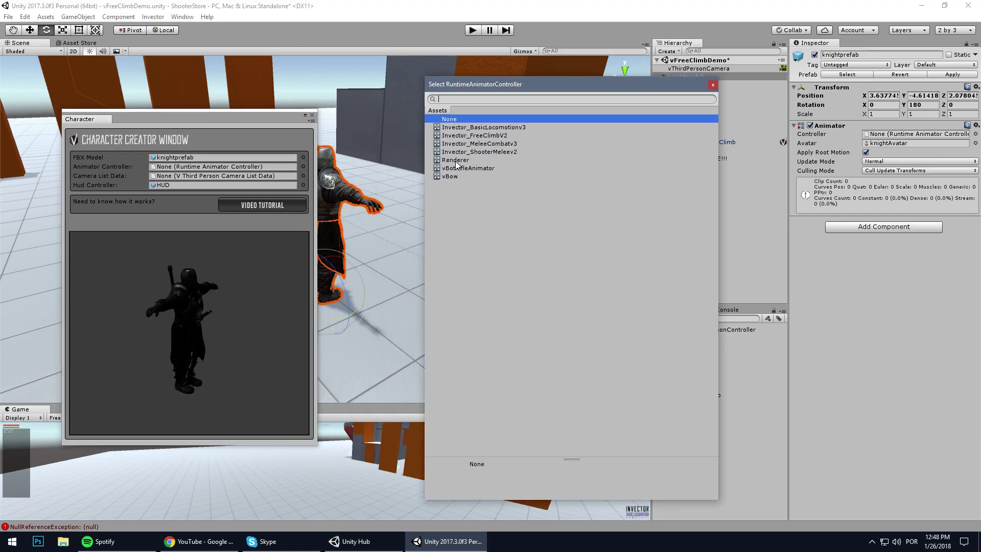
{"action": "double_click", "coordinate": [483, 128]}
{"action": "left_click", "coordinate": [304, 175]}
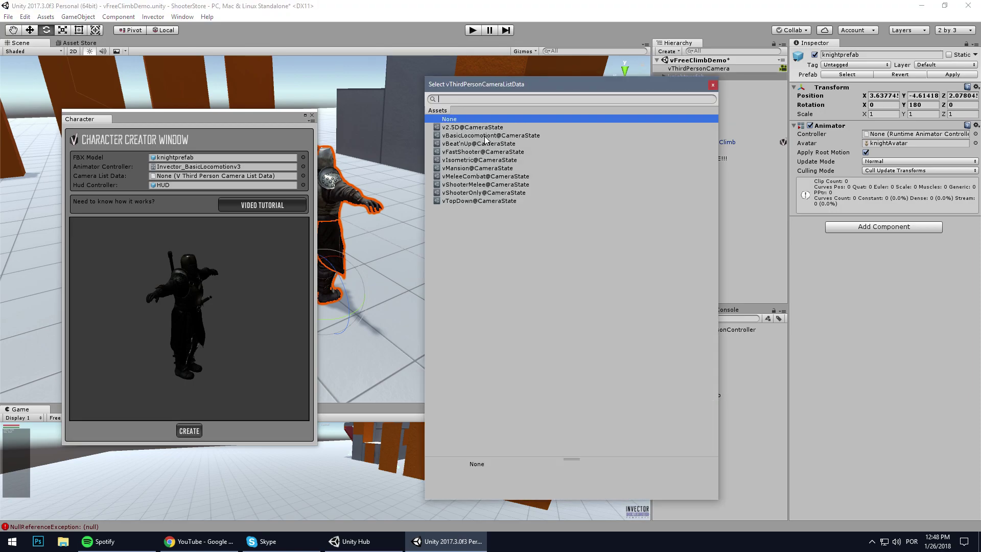
{"action": "double_click", "coordinate": [486, 136]}
{"action": "left_click", "coordinate": [189, 431]}
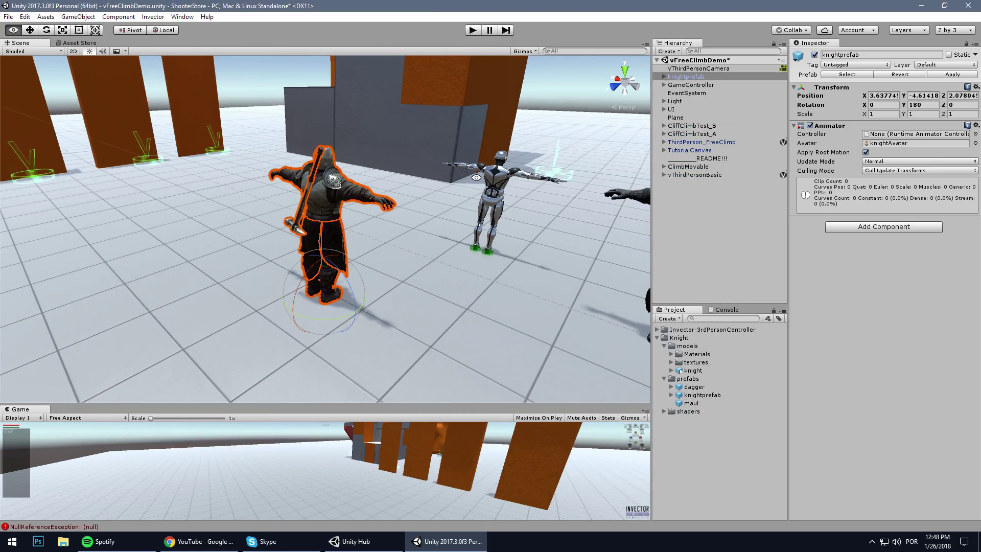
Delete the original knightprefab from the scene and deactivate the new vThirdPersonBasic character
{"action": "left_click", "coordinate": [700, 175]}
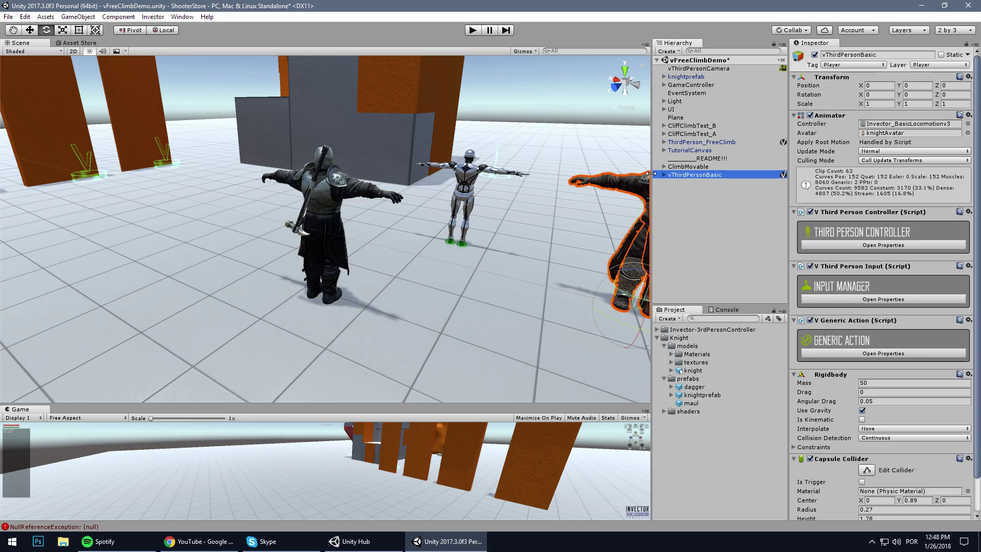
{"action": "left_click", "coordinate": [685, 76]}
{"action": "key", "text": "Delete"}
{"action": "right_click_drag", "start_coordinate": [450, 234], "coordinate": [521, 218]}
{"action": "scroll", "coordinate": [521, 217], "scroll_direction": "up", "scroll_amount": 3}
{"action": "left_click", "coordinate": [723, 166]}
{"action": "left_click", "coordinate": [814, 55]}
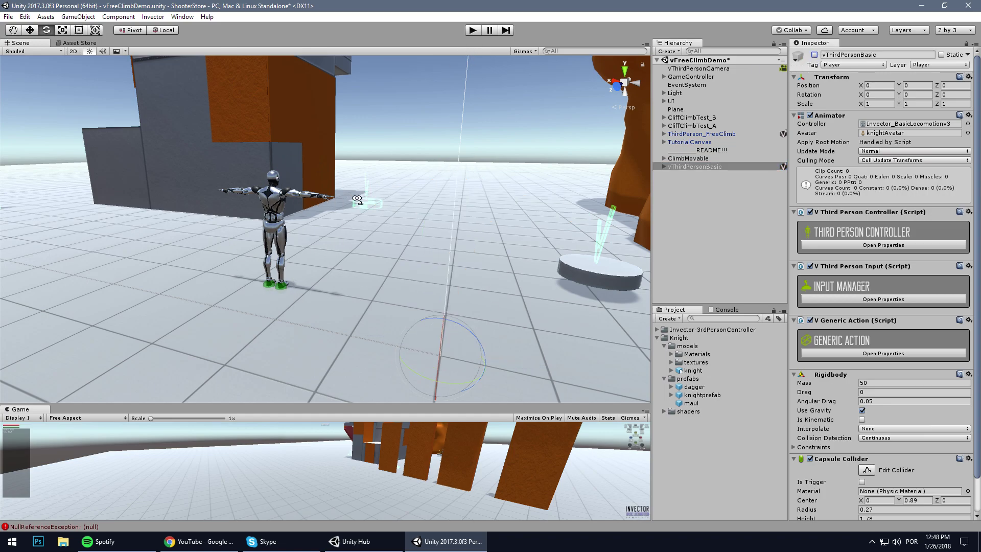
{"action": "right_click_drag", "start_coordinate": [357, 200], "coordinate": [363, 203]}
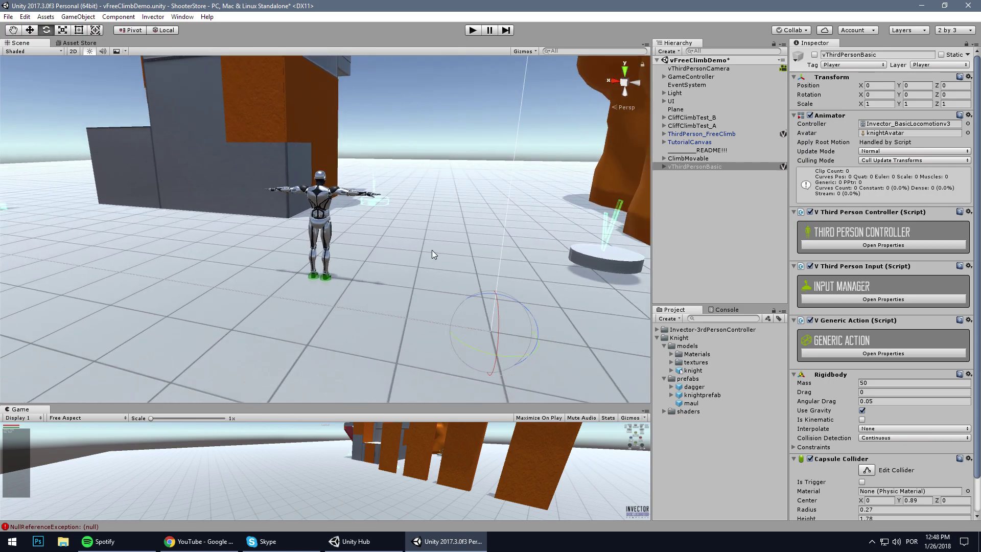
Locate the animator controller used by ThirdPerson_FreeClimb and open Invector_FreeClimbV2 in the Animator
{"action": "left_click", "coordinate": [657, 338]}
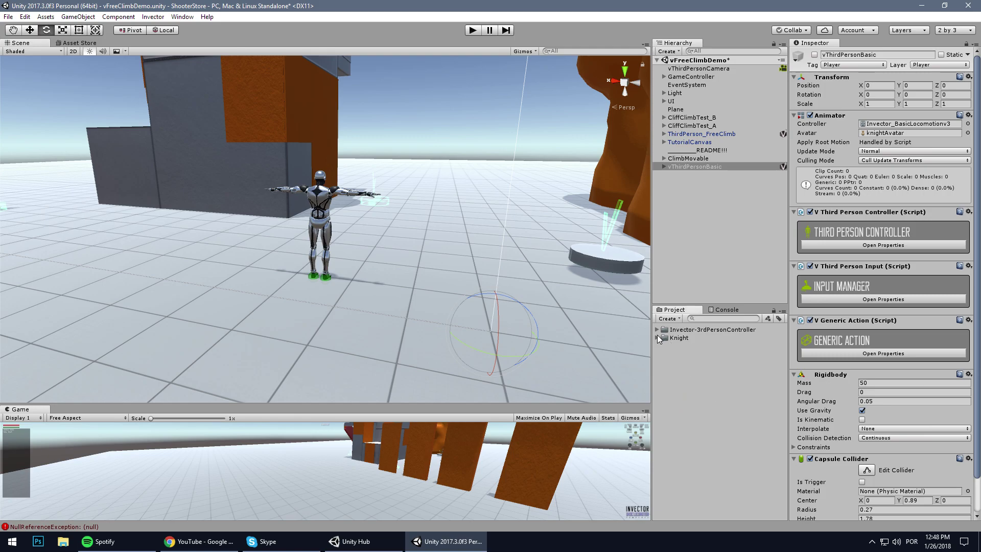
{"action": "left_click", "coordinate": [692, 134]}
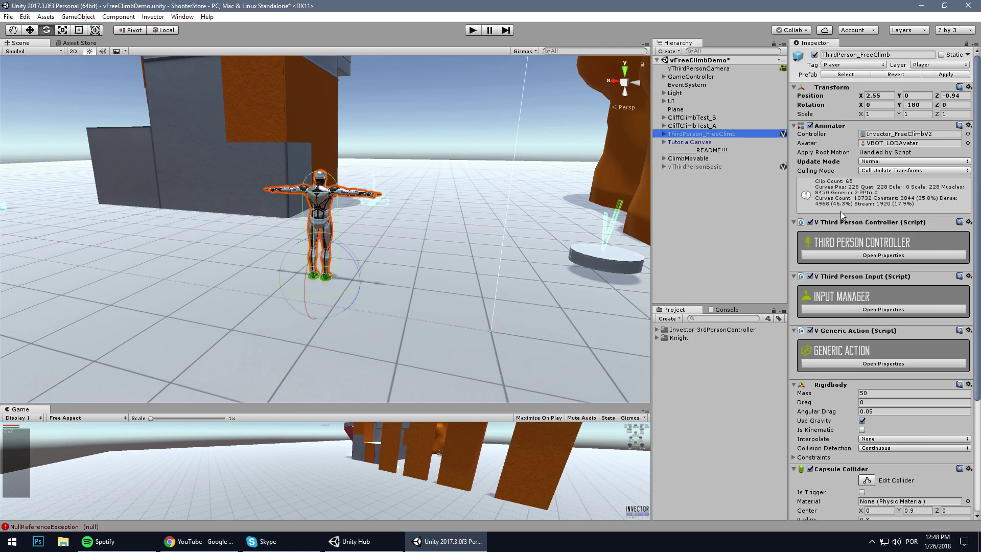
{"action": "scroll", "coordinate": [980, 165], "scroll_direction": "down", "scroll_amount": 2}
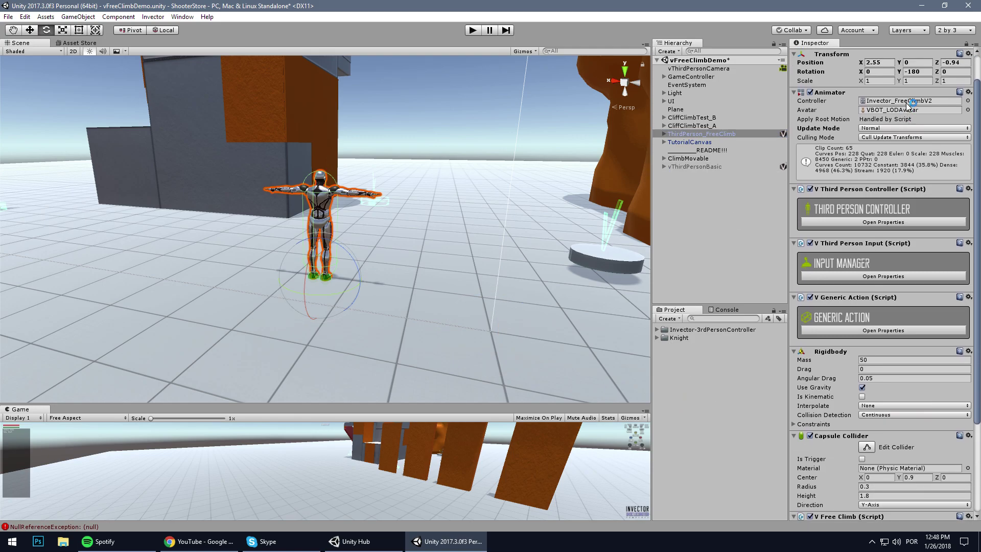
{"action": "left_click", "coordinate": [910, 102]}
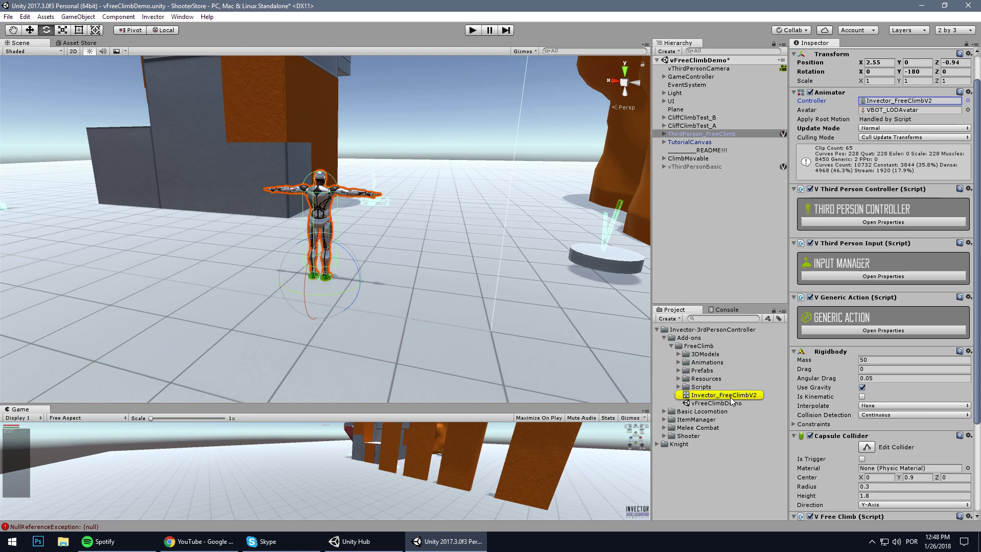
{"action": "left_click", "coordinate": [703, 396]}
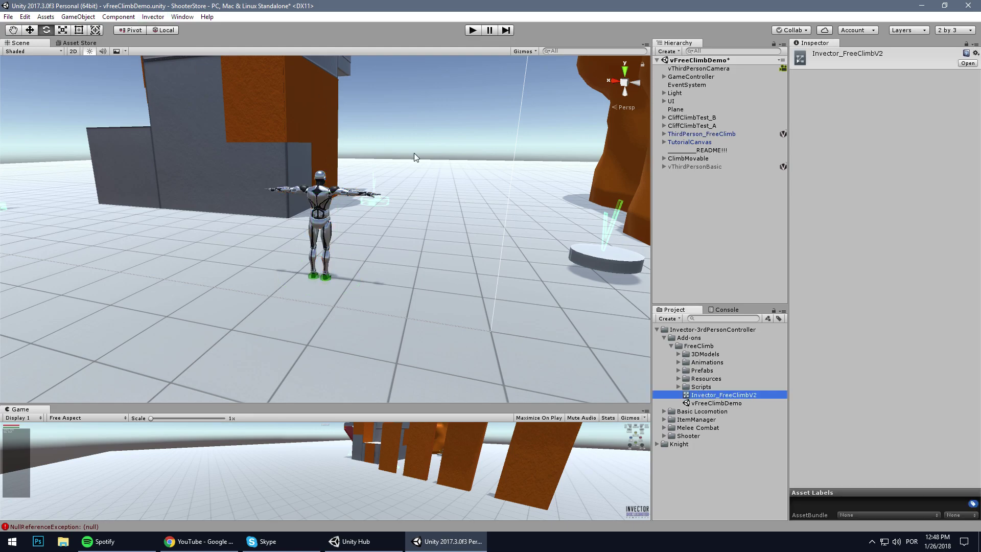
{"action": "double_click", "coordinate": [722, 396]}
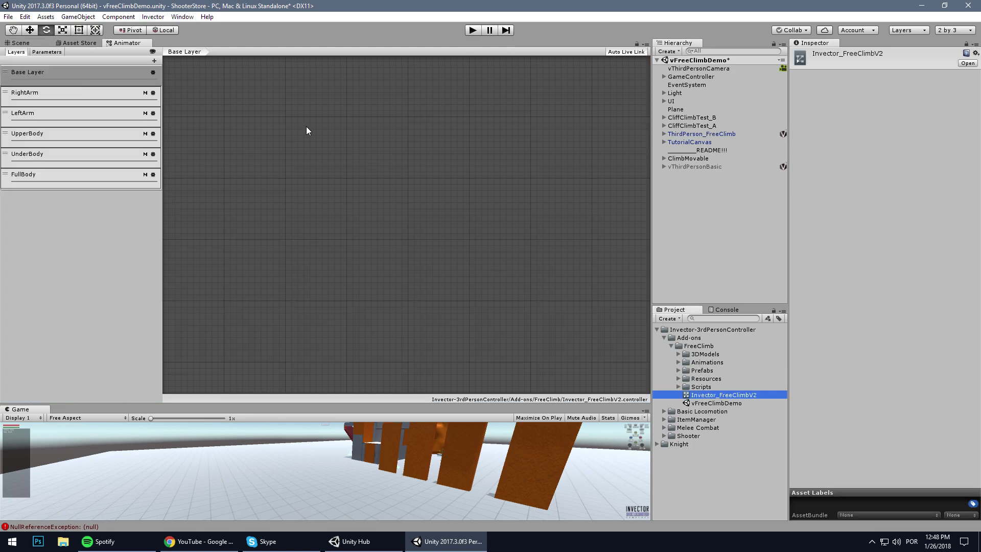
Open the FreeClimb sub-state machine inside Actions and inspect the EnterClimbAir state's motion settings
{"action": "double_click", "coordinate": [384, 216]}
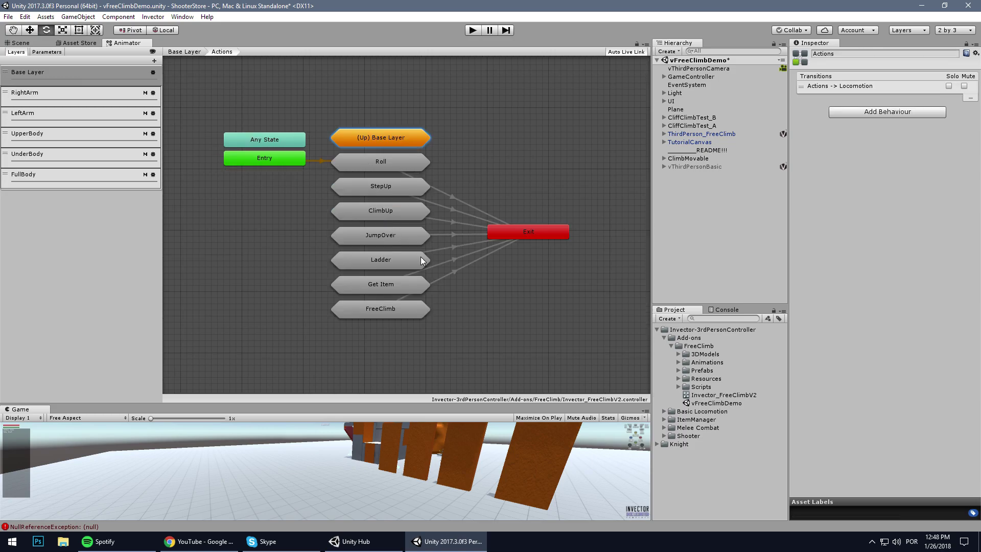
{"action": "double_click", "coordinate": [430, 290]}
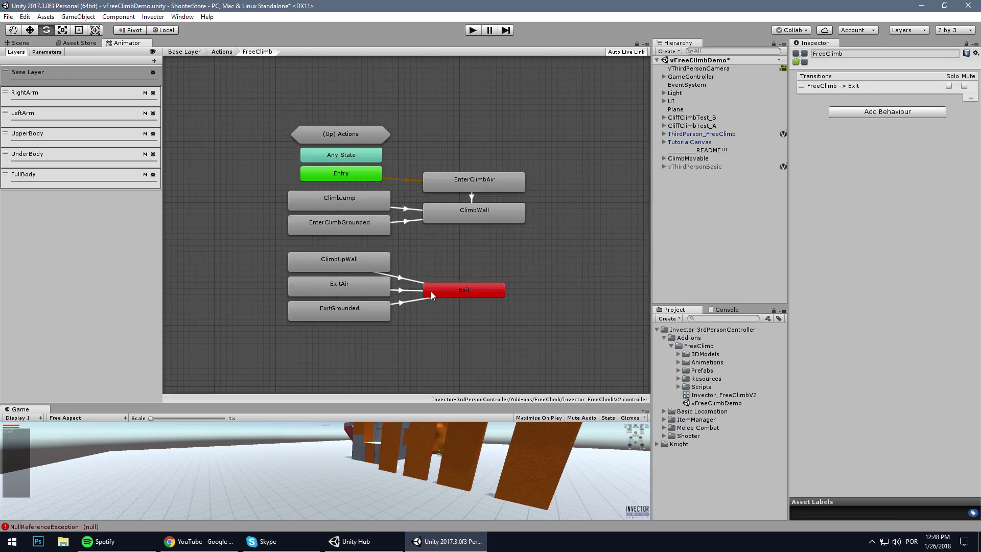
{"action": "left_click", "coordinate": [493, 193]}
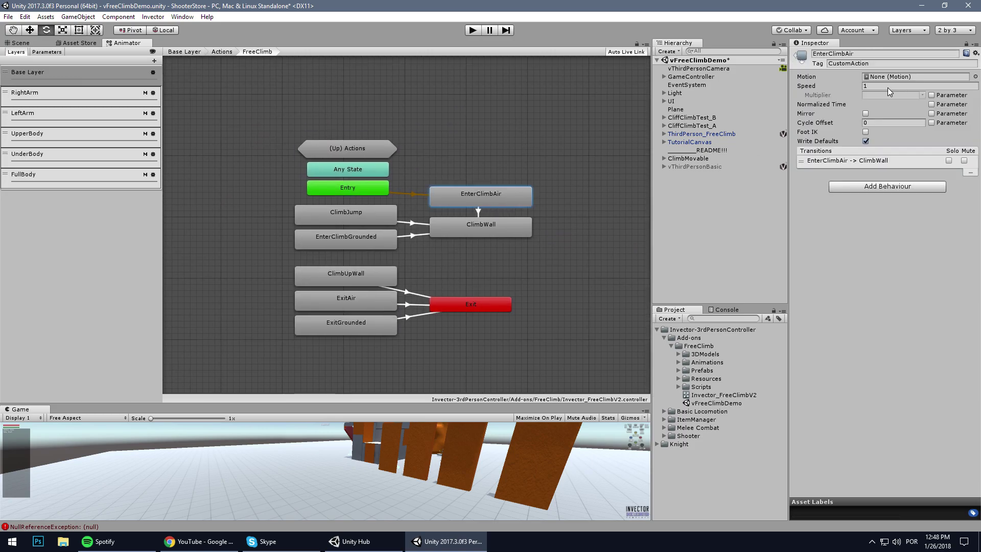
Inspect the ClimbWall state, and open the README from the FreeClimb Animations folder in Notepad via its location in File Explorer
{"action": "left_click", "coordinate": [507, 222]}
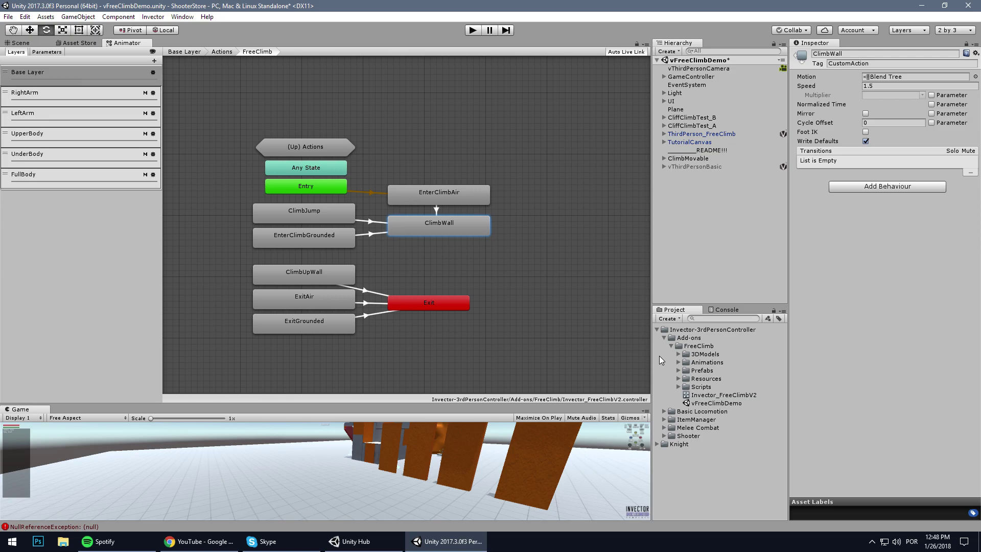
{"action": "left_click", "coordinate": [679, 363]}
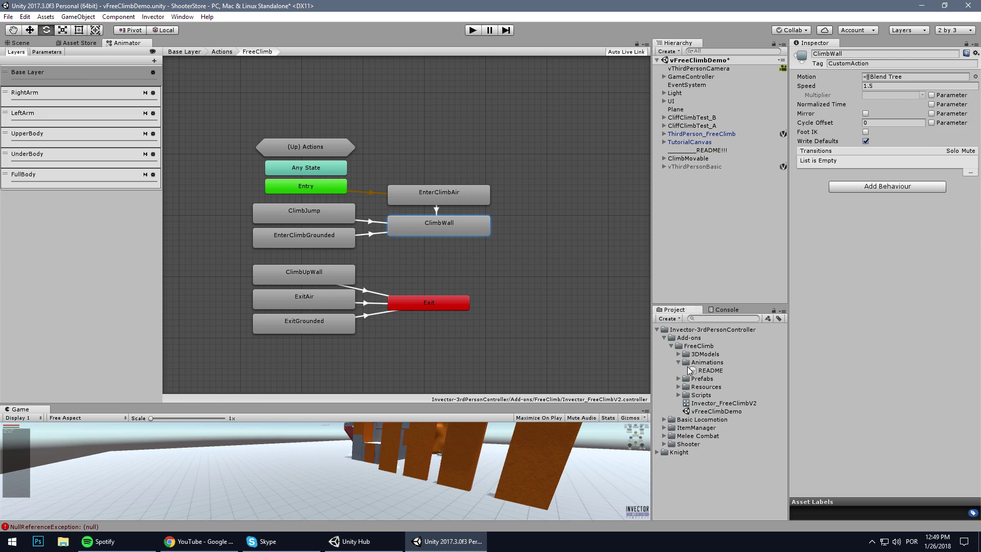
{"action": "left_click", "coordinate": [707, 371]}
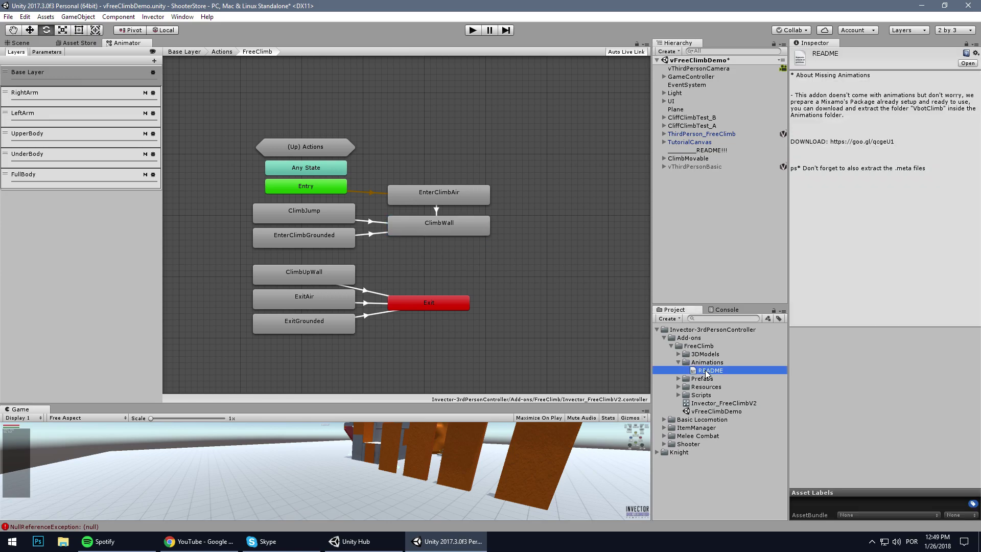
{"action": "right_click", "coordinate": [707, 373]}
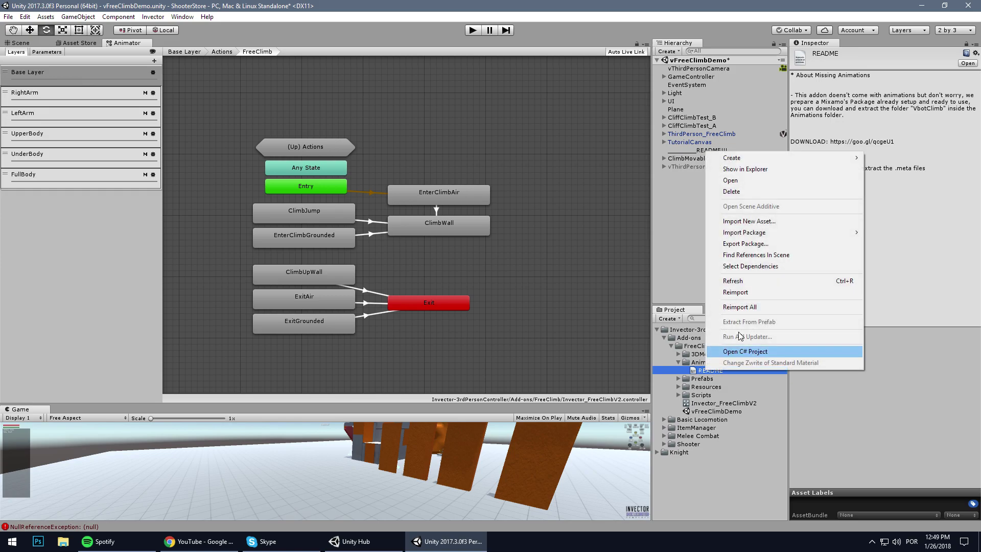
{"action": "left_click", "coordinate": [756, 173]}
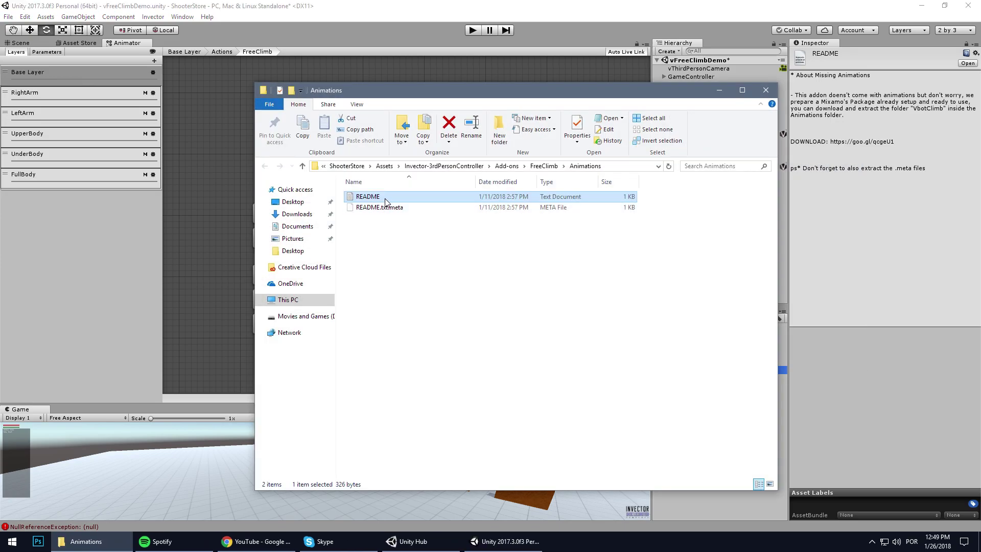
{"action": "double_click", "coordinate": [368, 197]}
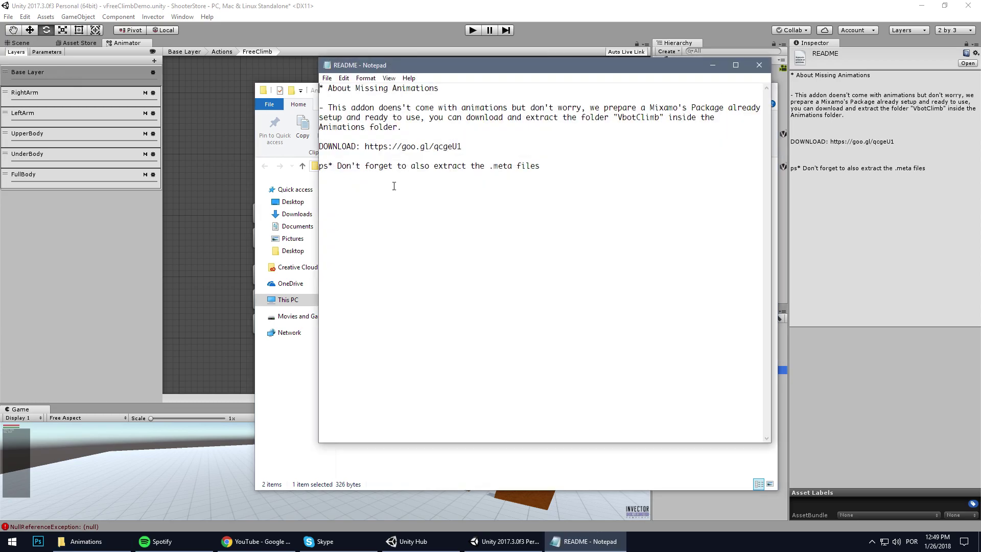
Read the README's instructions about the missing animations and where to extract the VbotClimb folder
{"action": "left_click_drag", "start_coordinate": [329, 90], "coordinate": [453, 92]}
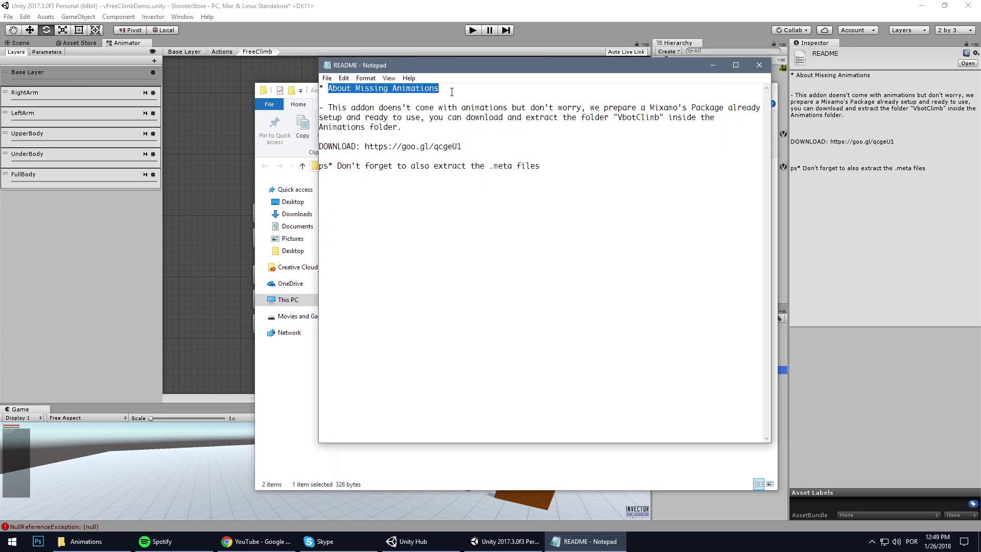
{"action": "left_click", "coordinate": [437, 92]}
{"action": "left_click_drag", "start_coordinate": [324, 110], "coordinate": [408, 128]}
{"action": "left_click", "coordinate": [420, 122]}
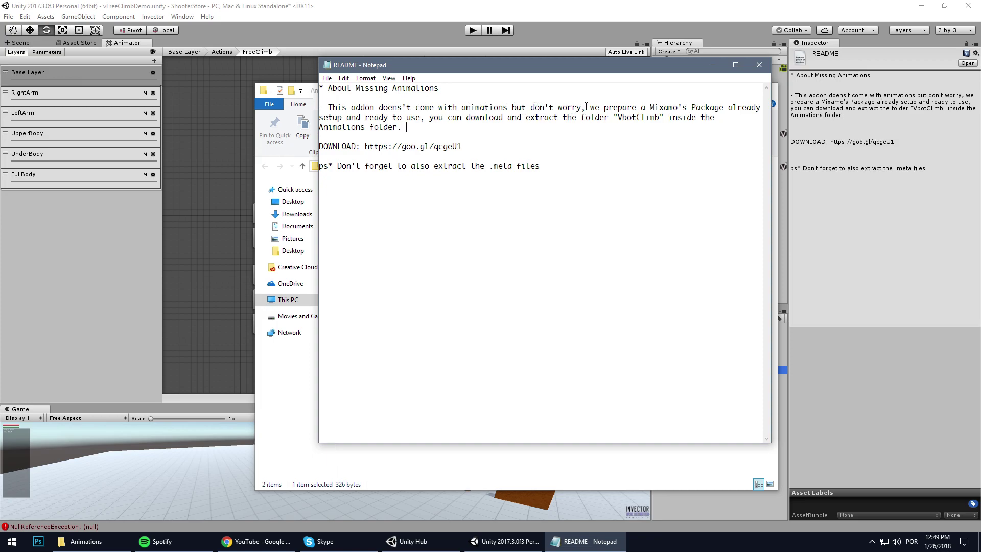
{"action": "left_click_drag", "start_coordinate": [586, 107], "coordinate": [609, 125]}
{"action": "left_click", "coordinate": [426, 119]}
{"action": "left_click", "coordinate": [609, 125]}
{"action": "left_click_drag", "start_coordinate": [365, 148], "coordinate": [523, 148]}
{"action": "key", "text": "ctrl+c"}
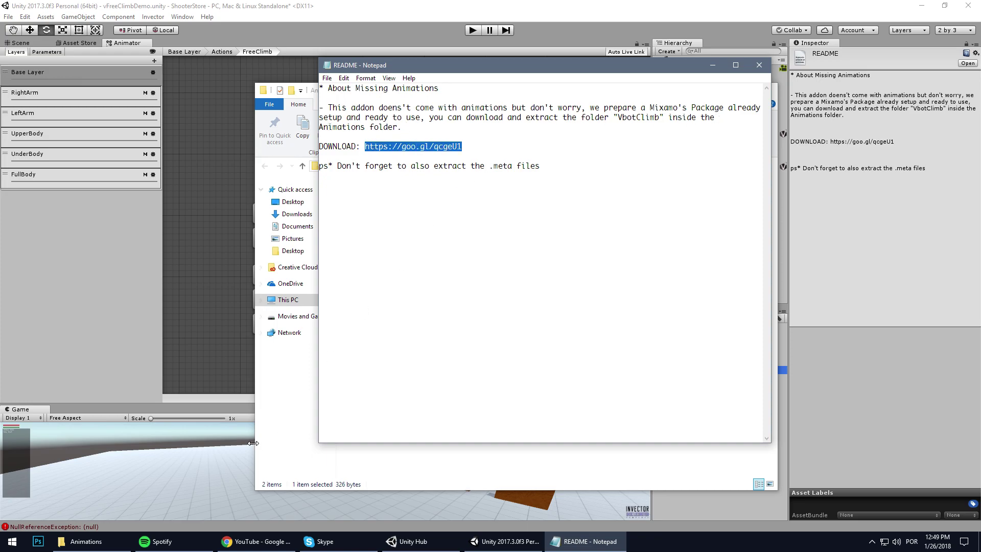
{"action": "left_click", "coordinate": [255, 541]}
{"action": "left_click", "coordinate": [121, 8]}
{"action": "key", "text": "ctrl+v"}
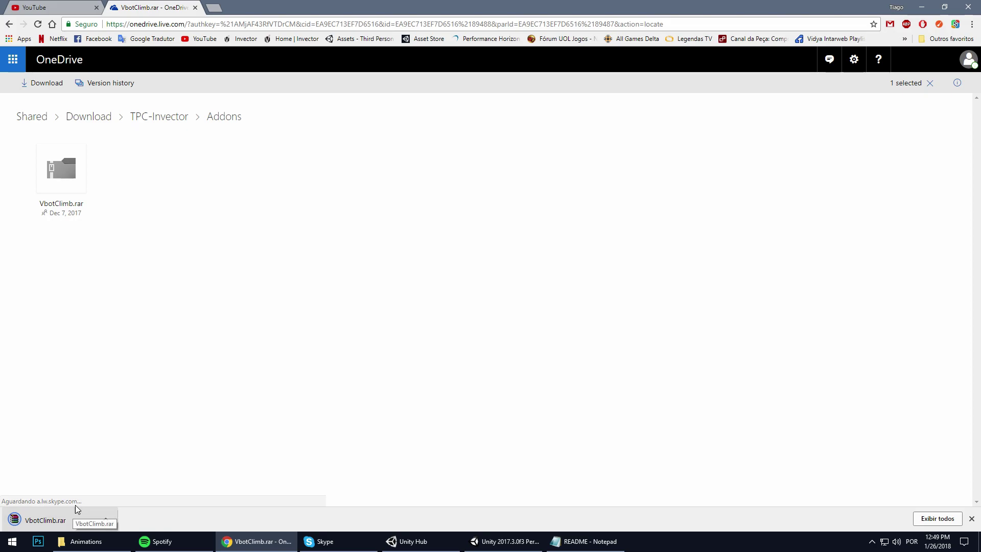
Open the downloaded VbotClimb.rar in WinRAR, minimize Chrome and move the archive window into full view
{"action": "left_click", "coordinate": [106, 518]}
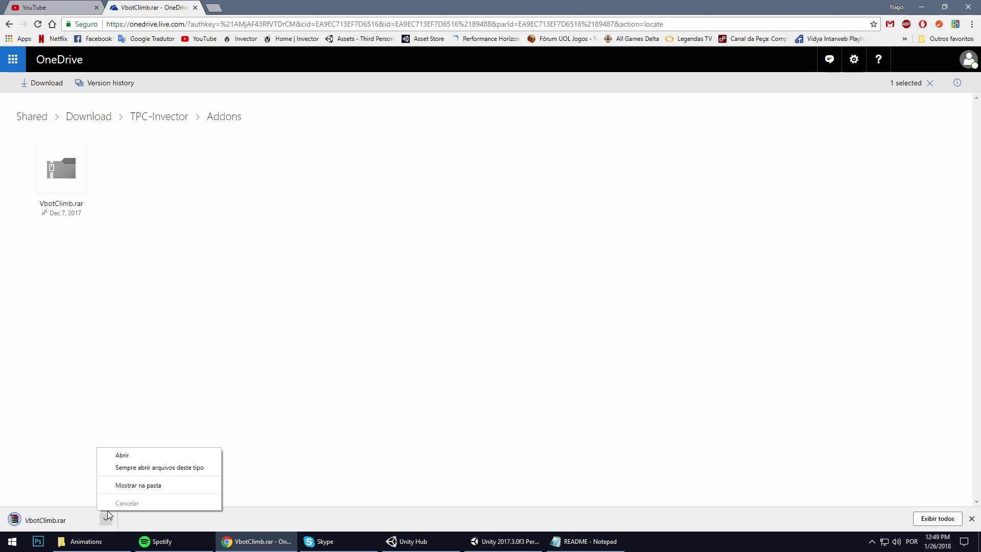
{"action": "left_click", "coordinate": [122, 455]}
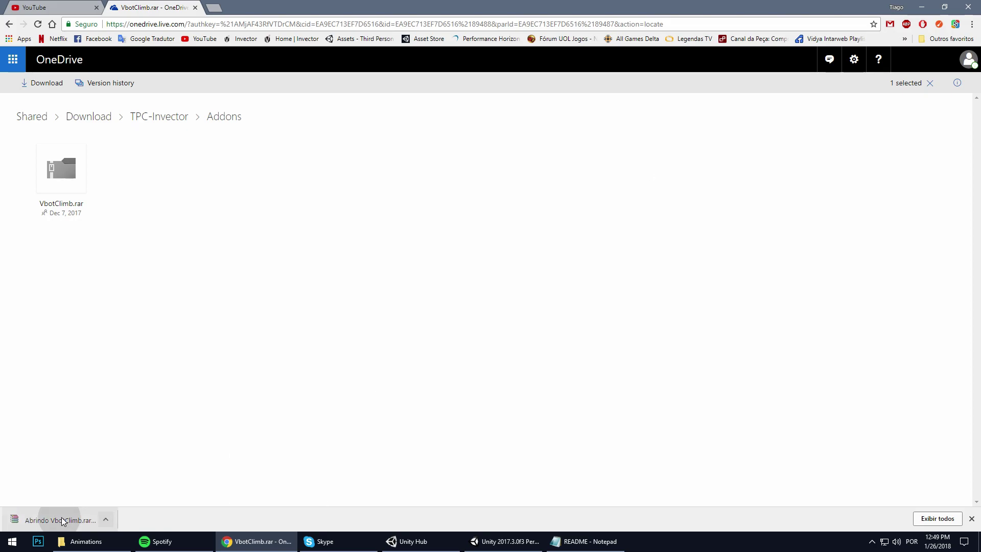
{"action": "left_click", "coordinate": [924, 8]}
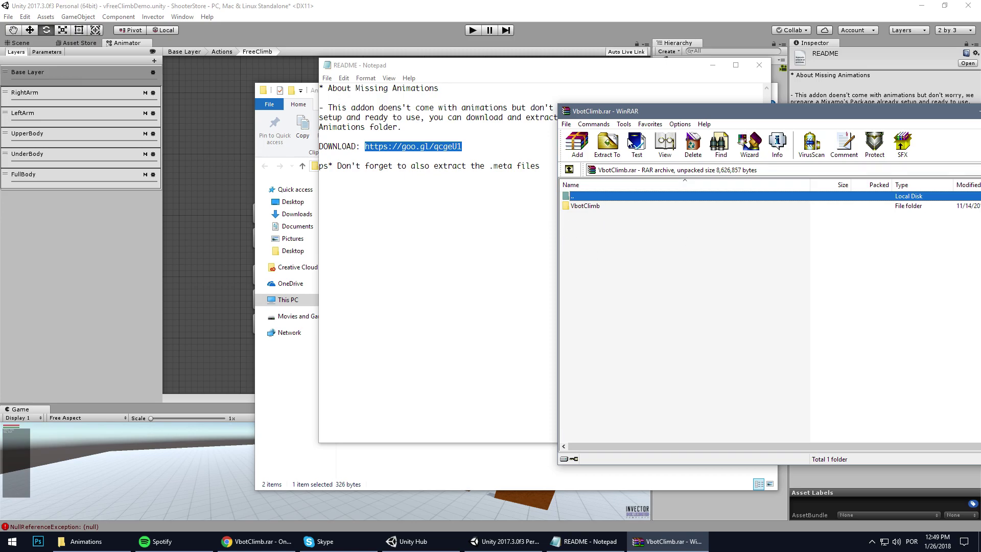
{"action": "left_click_drag", "start_coordinate": [657, 107], "coordinate": [603, 142]}
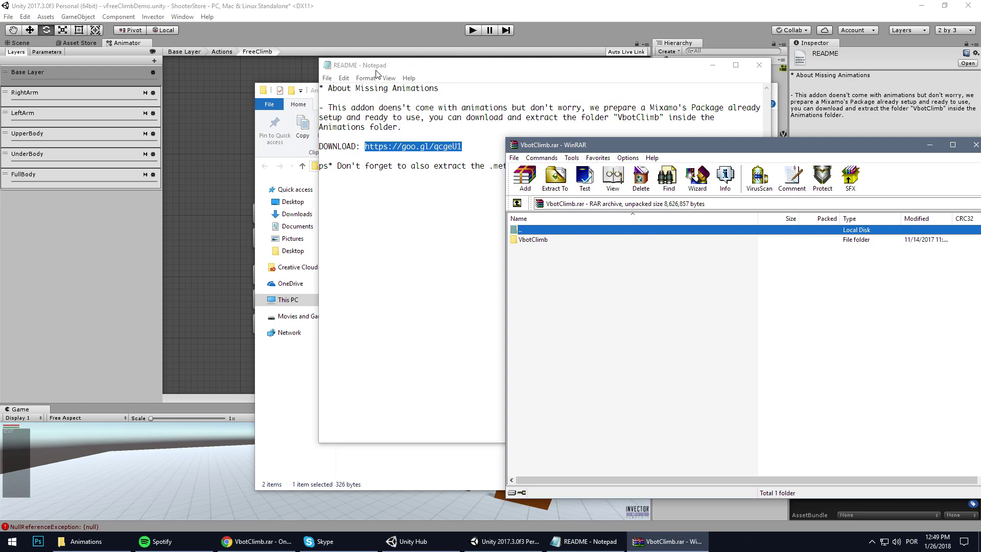
Extract the VbotClimb folder from the archive into the project's FreeClimb Animations folder on disk
{"action": "left_click", "coordinate": [543, 26]}
{"action": "right_click", "coordinate": [703, 363]}
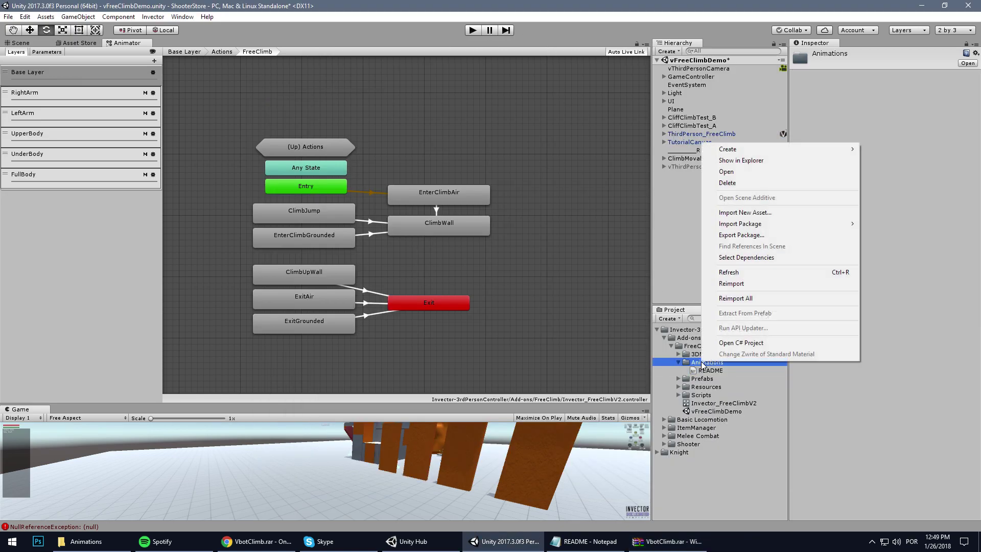
{"action": "left_click", "coordinate": [747, 162]}
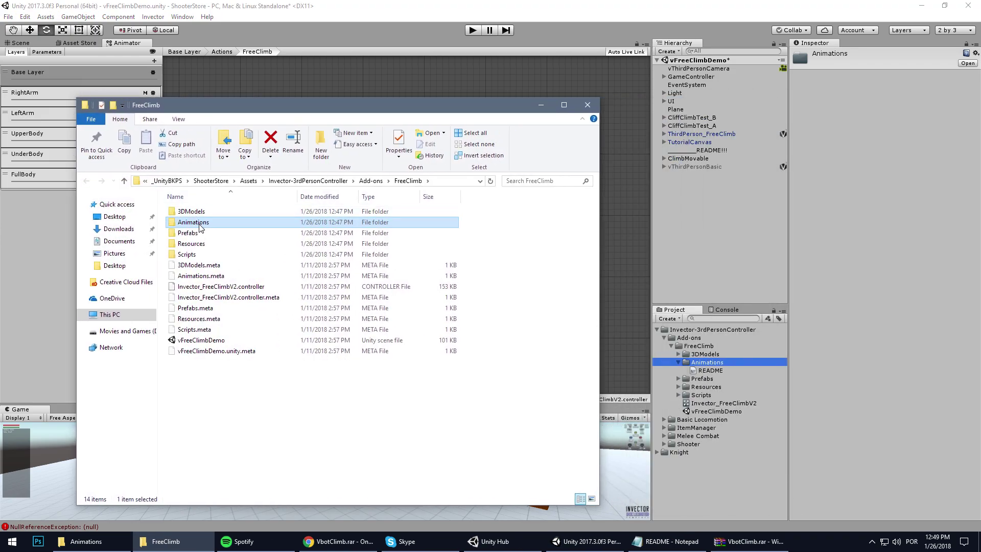
{"action": "double_click", "coordinate": [197, 223]}
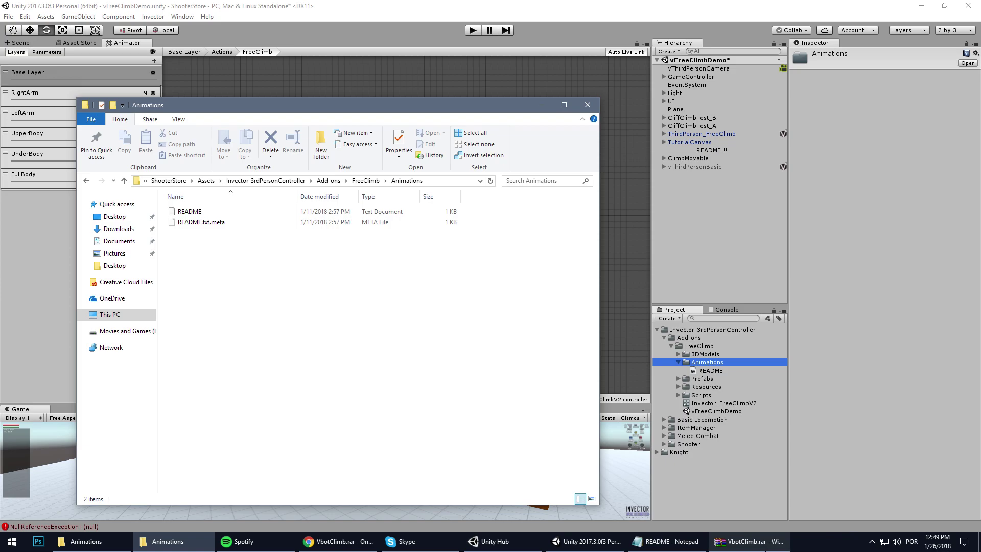
{"action": "left_click", "coordinate": [750, 541]}
{"action": "left_click_drag", "start_coordinate": [541, 241], "coordinate": [311, 295]}
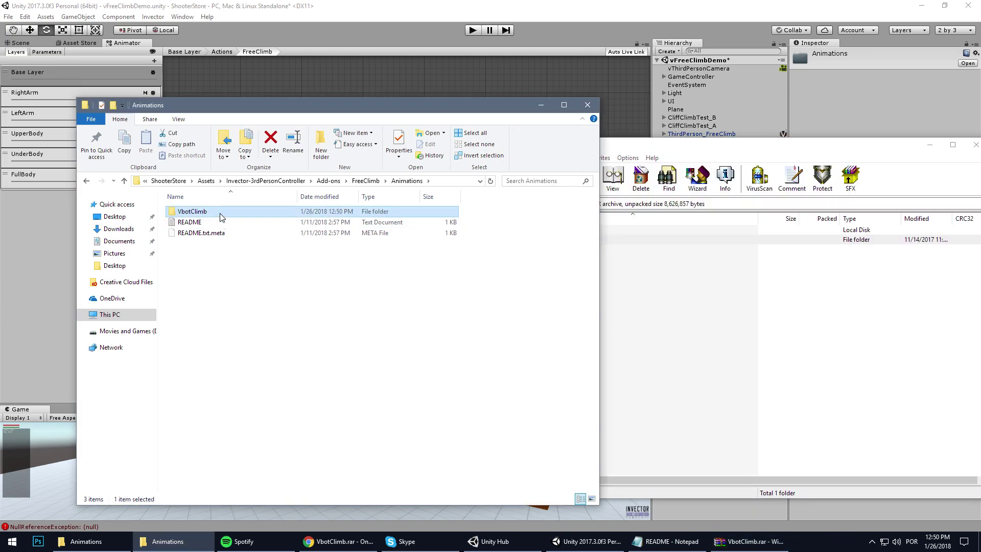
Examine the .meta files in the extracted VbotClimb folder, including the properties of V-bot@Highpoly@Braced Hang Shimmy(1).fbx.meta
{"action": "double_click", "coordinate": [220, 212]}
{"action": "left_click_drag", "start_coordinate": [298, 195], "coordinate": [355, 196]}
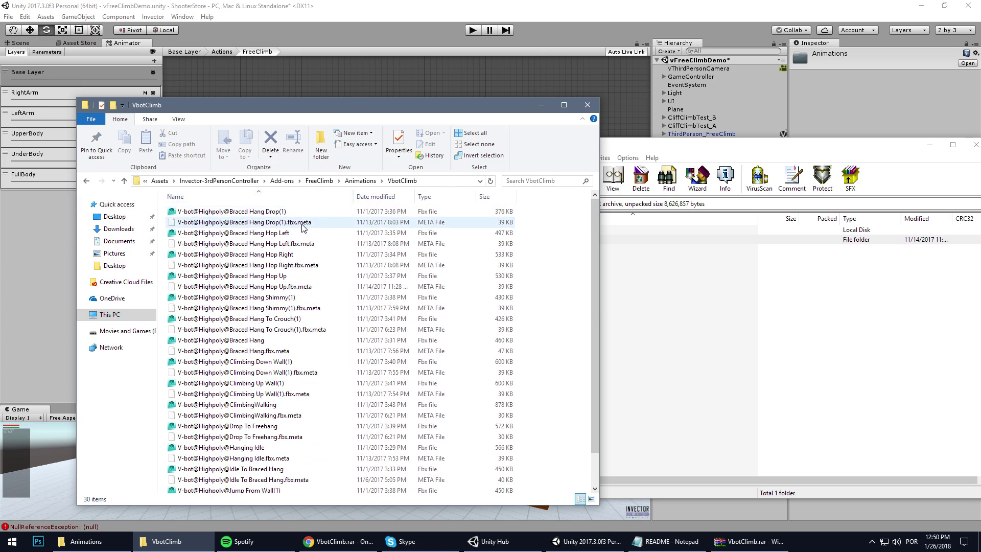
{"action": "left_click", "coordinate": [305, 286]}
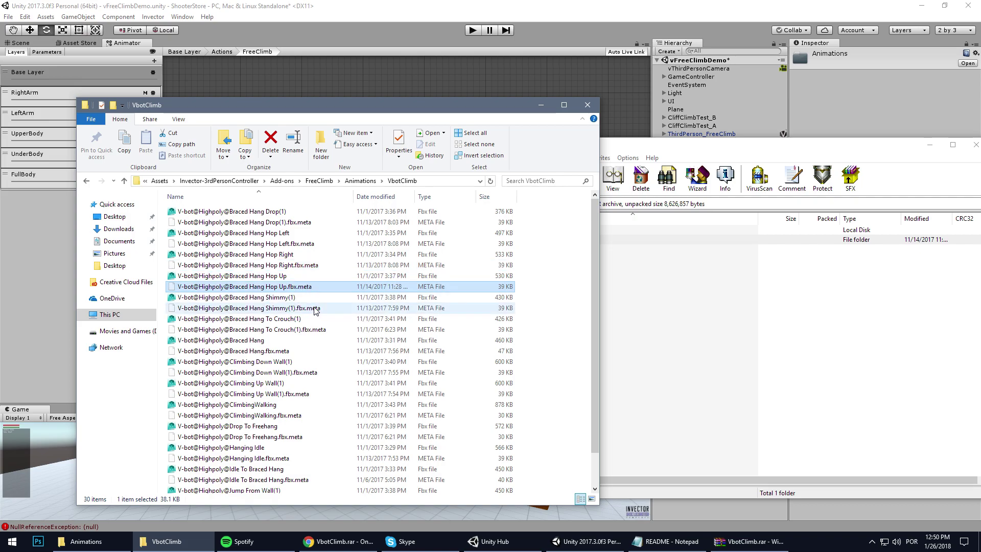
{"action": "left_click", "coordinate": [316, 309]}
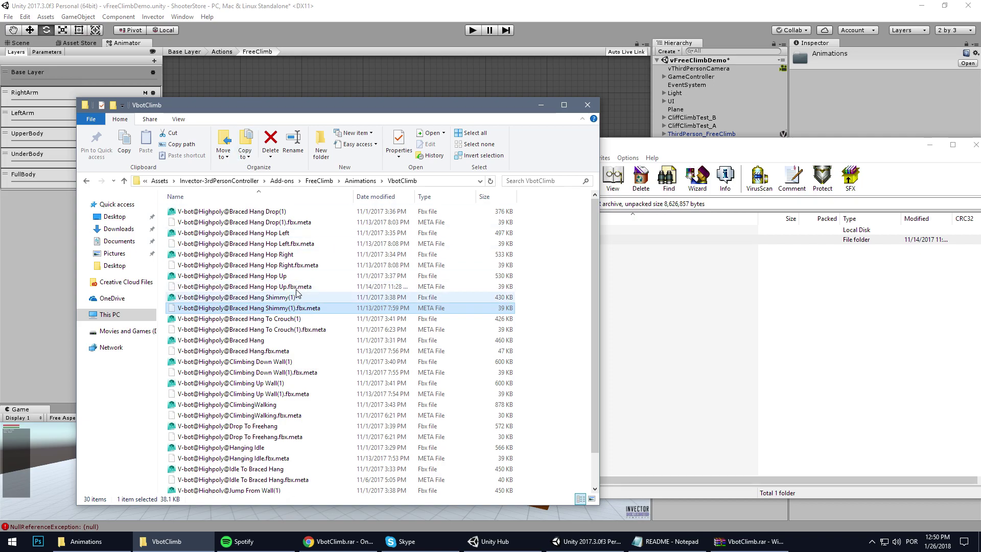
{"action": "left_click", "coordinate": [399, 144]}
{"action": "left_click_drag", "start_coordinate": [419, 147], "coordinate": [453, 148]}
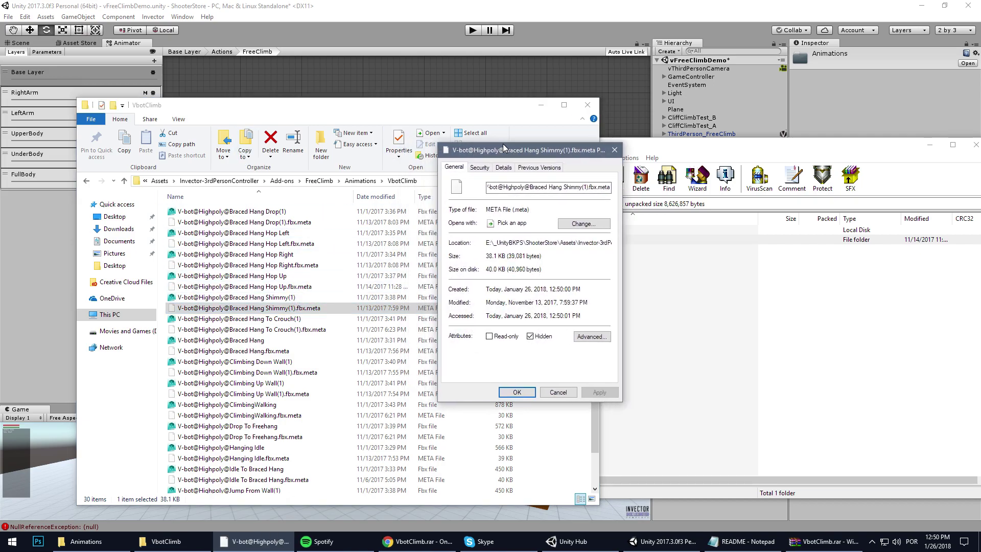
{"action": "left_click", "coordinate": [614, 150]}
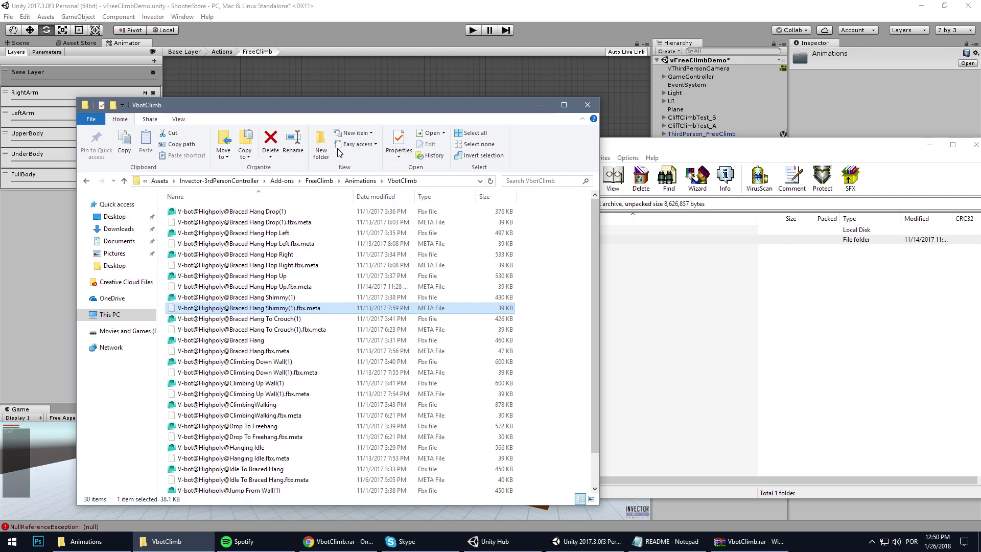
Toggle the display of hidden items off and back on to compare the VbotClimb listing without and with .meta files
{"action": "left_click", "coordinate": [180, 120]}
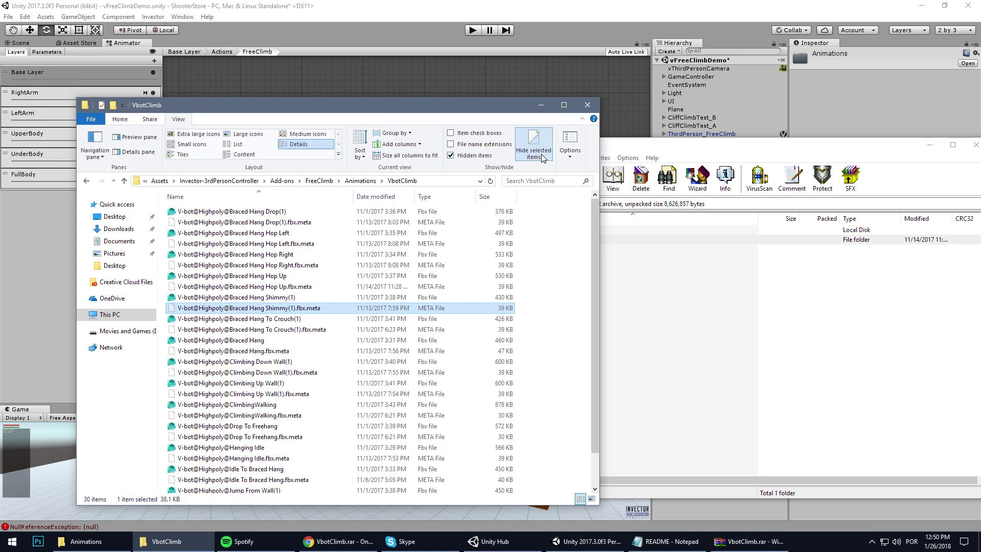
{"action": "left_click", "coordinate": [451, 156]}
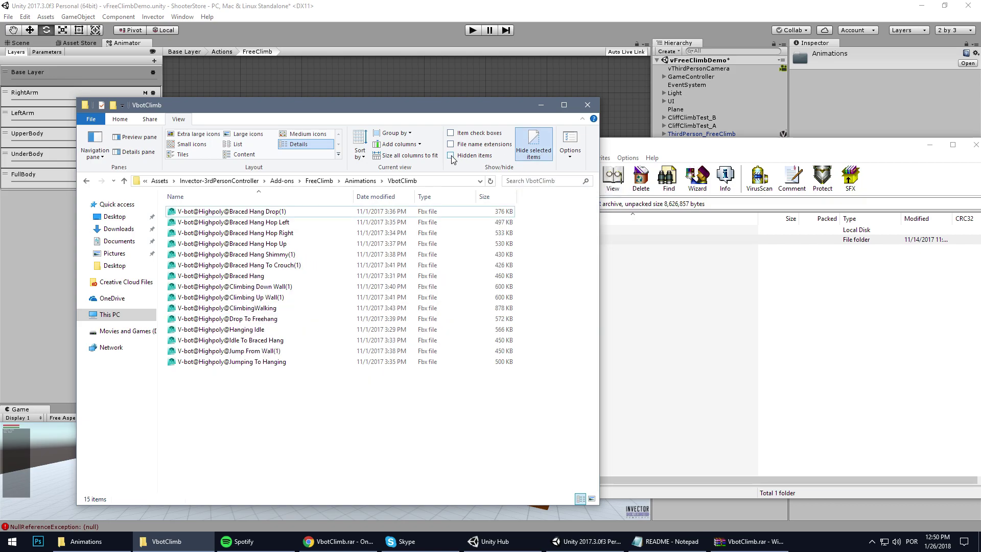
{"action": "left_click", "coordinate": [451, 156]}
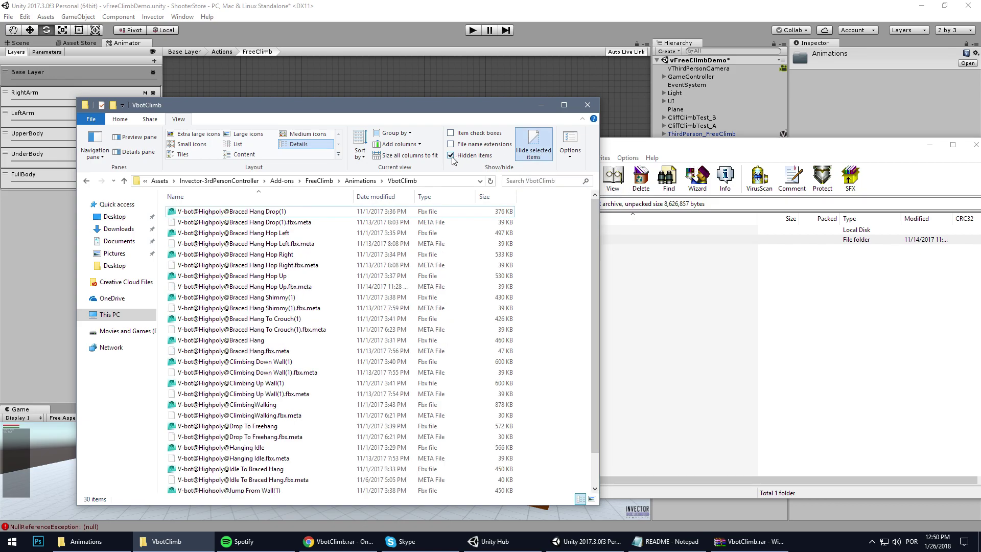
{"action": "left_click", "coordinate": [451, 156]}
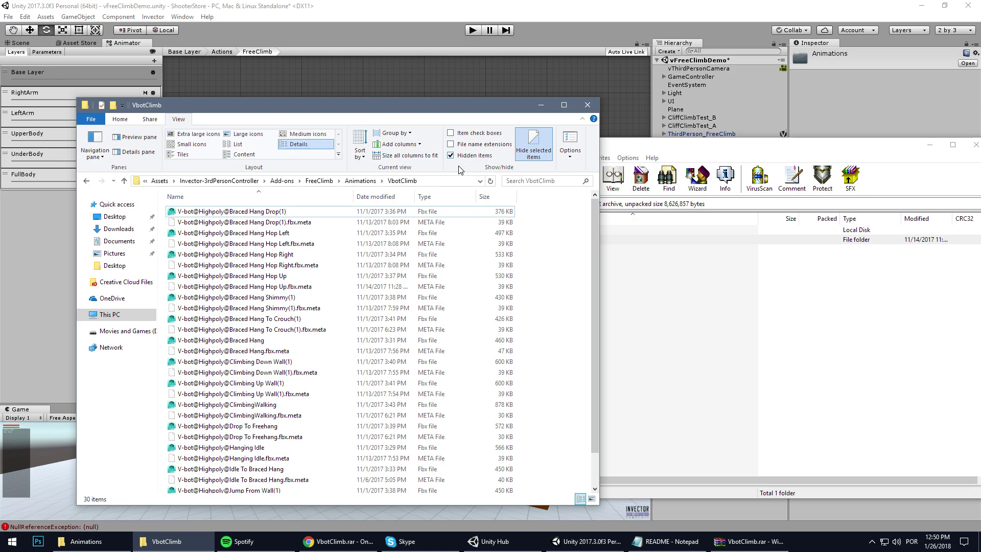
{"action": "left_click", "coordinate": [306, 244]}
Close the File Explorer and WinRAR windows, and expand the imported VbotClimb folder in the Unity project
{"action": "left_click", "coordinate": [587, 106]}
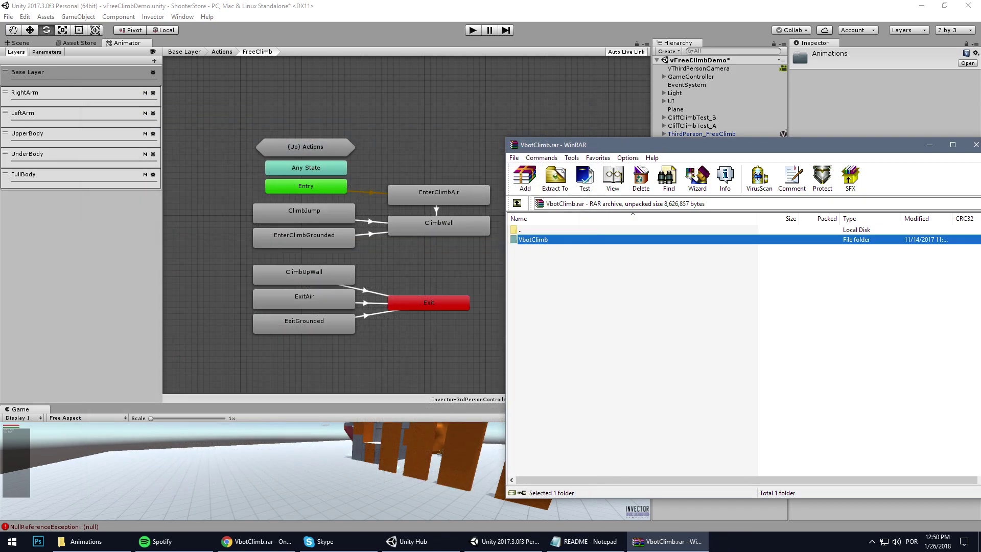
{"action": "left_click_drag", "start_coordinate": [918, 145], "coordinate": [736, 126]}
{"action": "left_click", "coordinate": [784, 126]}
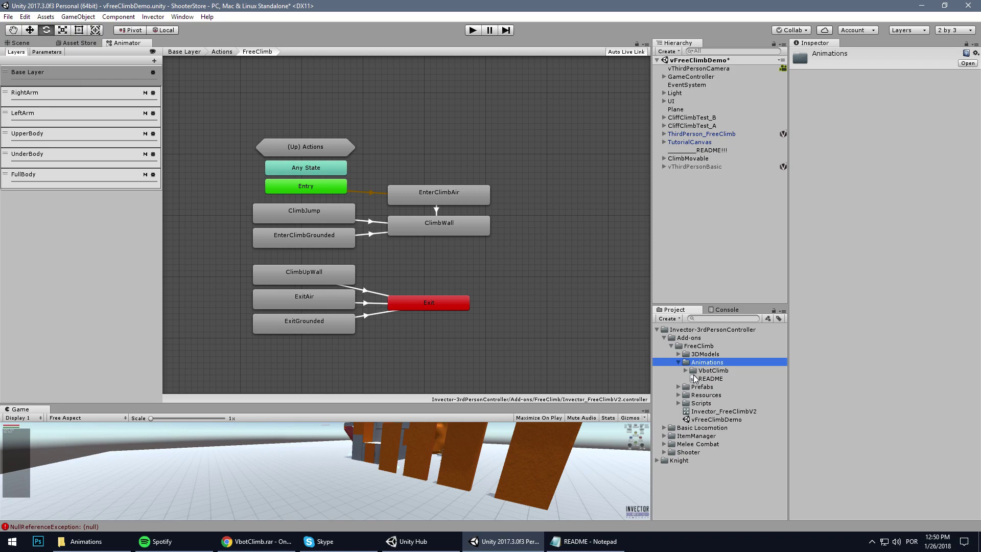
{"action": "left_click", "coordinate": [685, 371]}
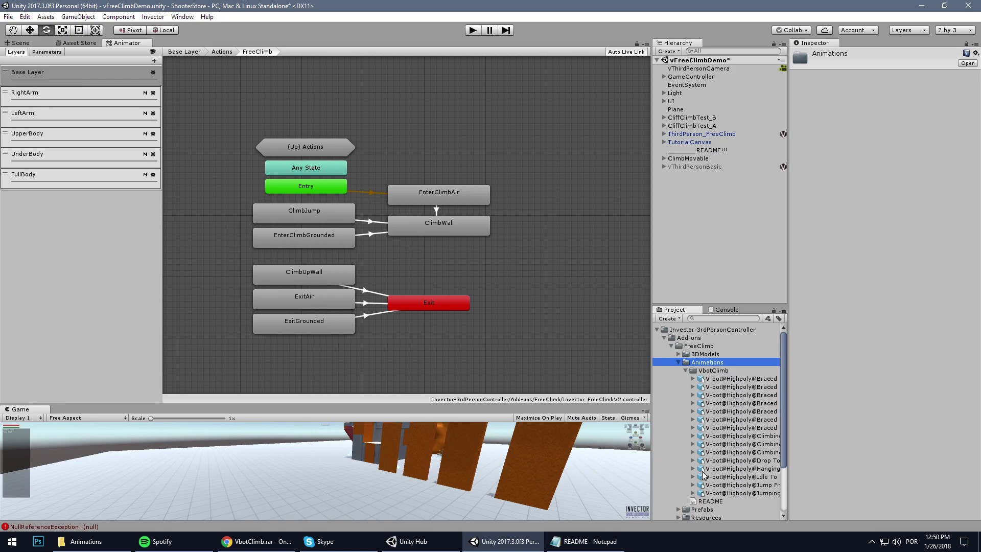
Check the motions of the ClimbWall and EnterClimbAir states, and locate EnterClimbAir's animation clip in the project
{"action": "left_click", "coordinate": [429, 220]}
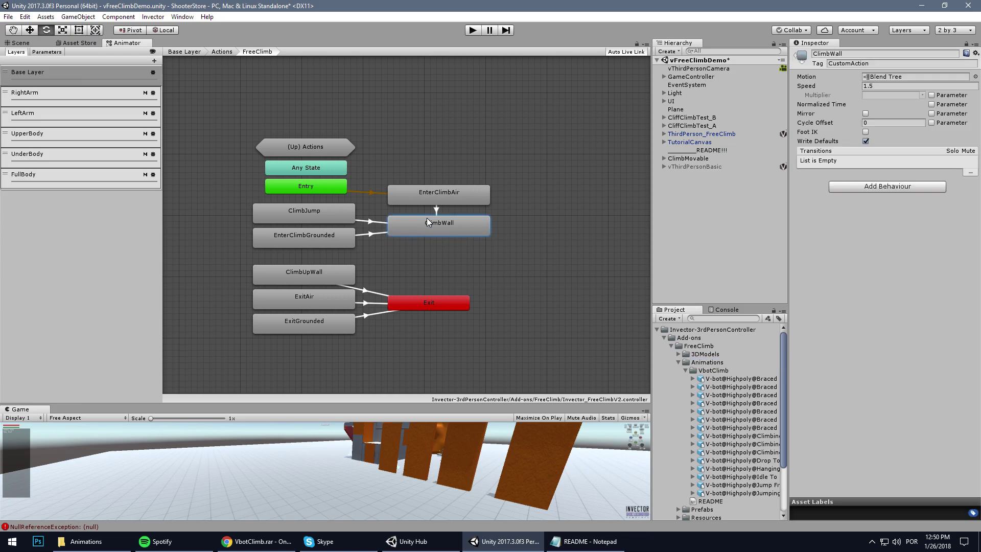
{"action": "left_click", "coordinate": [443, 193]}
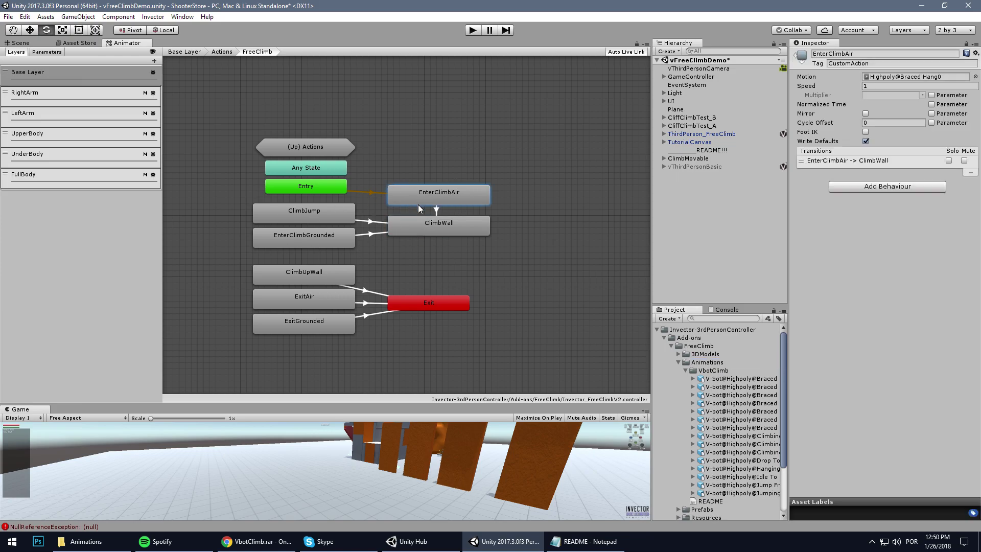
{"action": "left_click", "coordinate": [890, 78]}
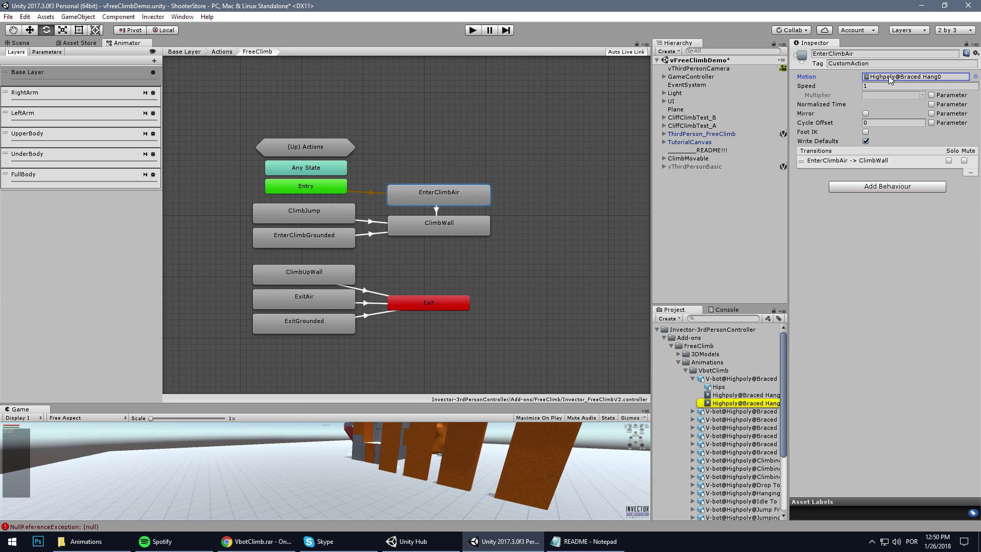
Run the demo scene to test climbing with the ThirdPerson_FreeClimb character, and pause the playback
{"action": "left_click", "coordinate": [476, 30]}
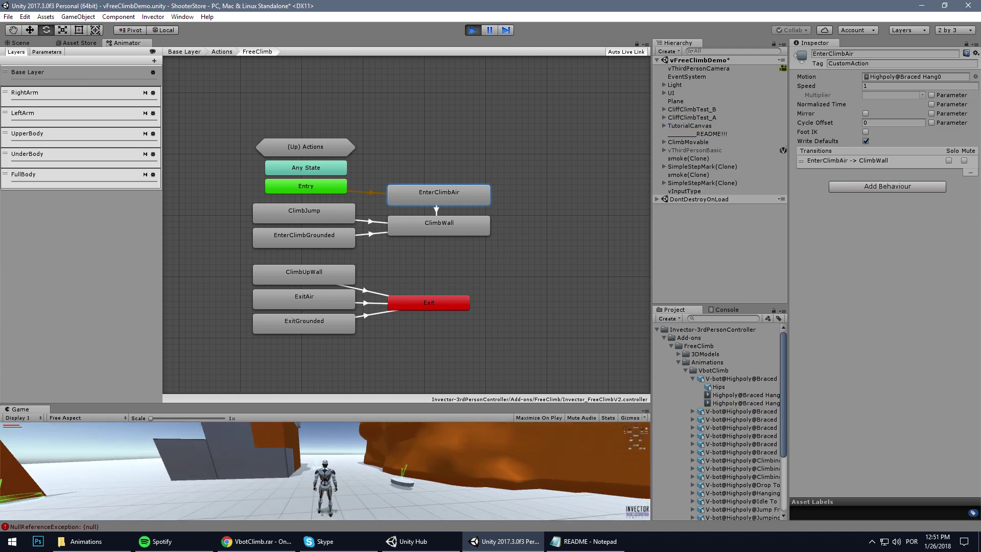
{"action": "left_click", "coordinate": [492, 33]}
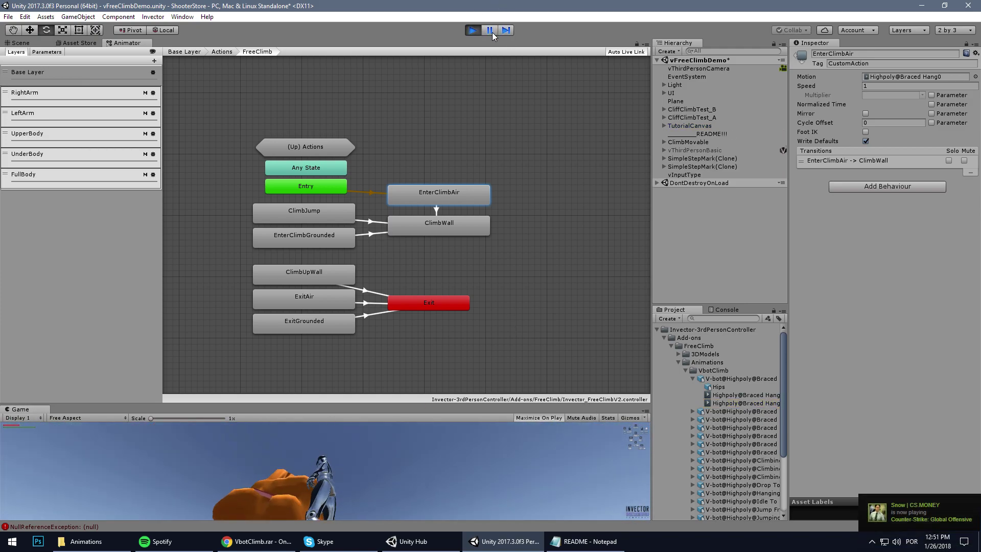
Resume the paused demo scene, test climbing the cliff sideways and up onto its top, and stop the playback
{"action": "left_click", "coordinate": [492, 32]}
{"action": "key", "text": "w"}
{"action": "key", "text": "space"}
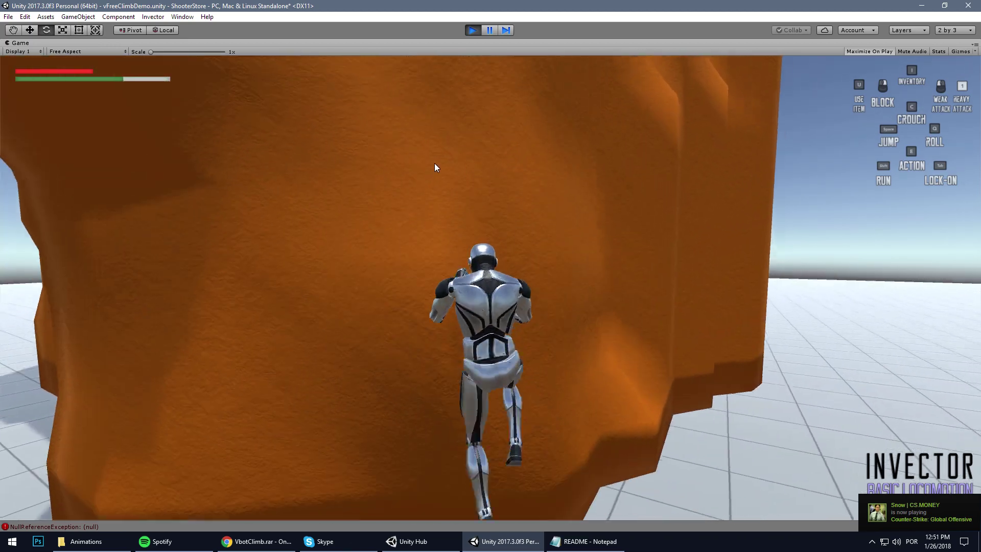
{"action": "key", "text": "space"}
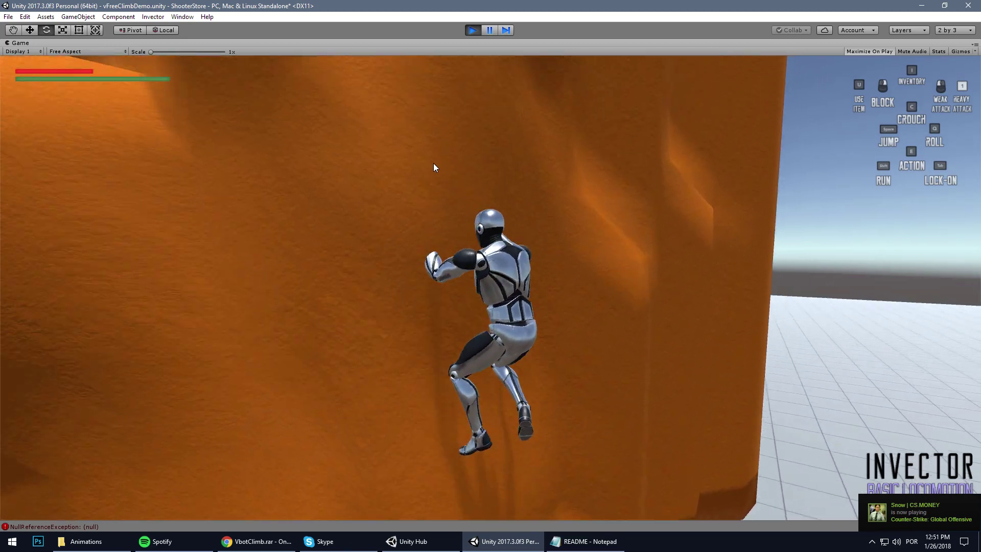
{"action": "key", "text": "d"}
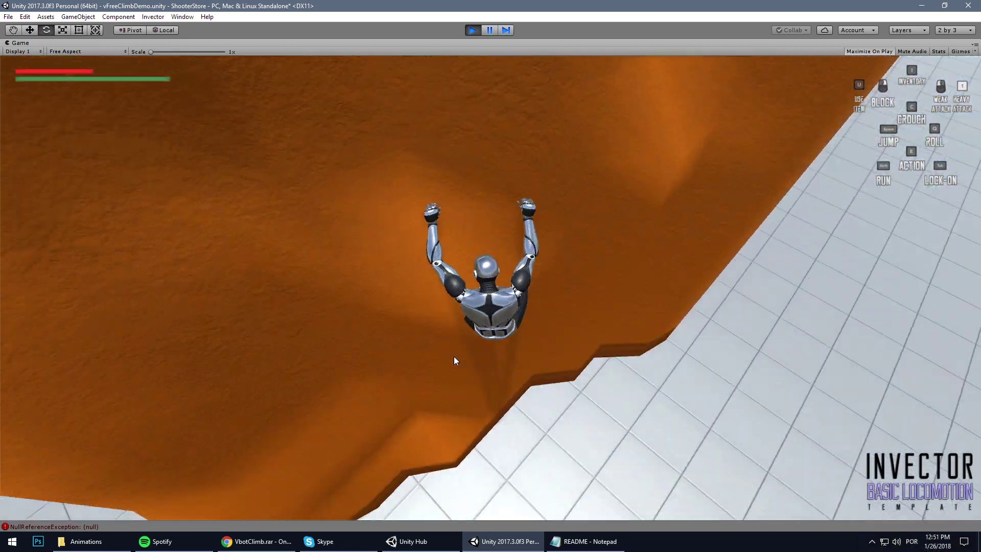
{"action": "key", "text": "d"}
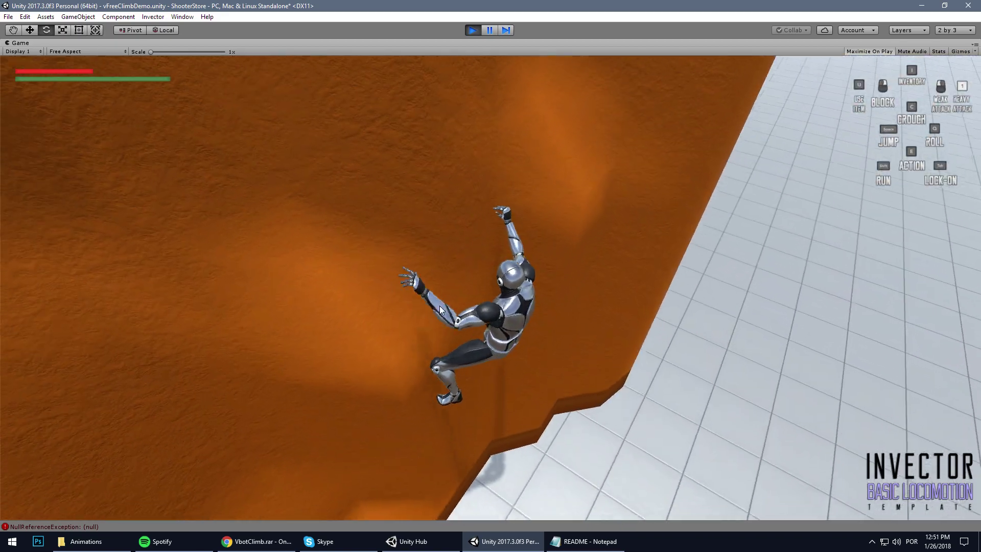
{"action": "key", "text": "d"}
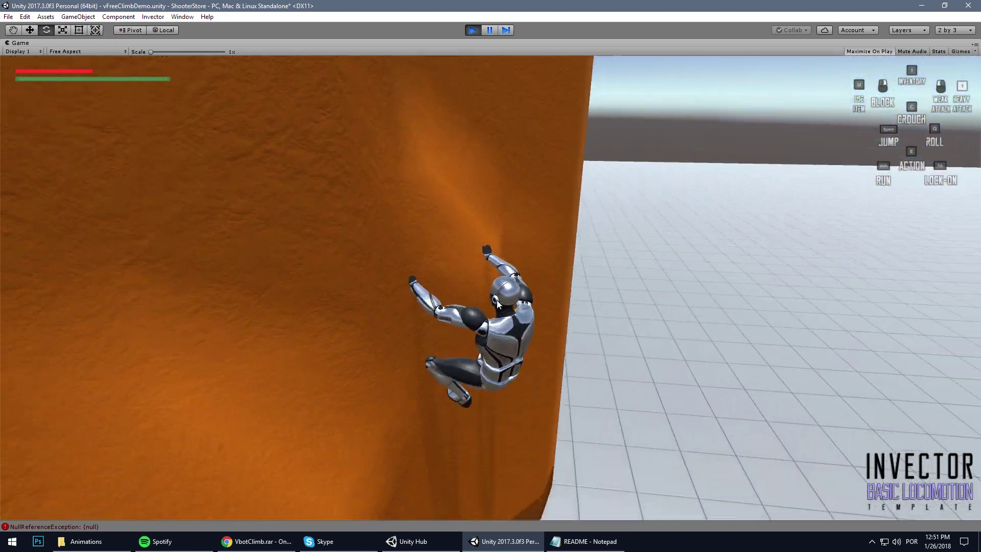
{"action": "key", "text": "d"}
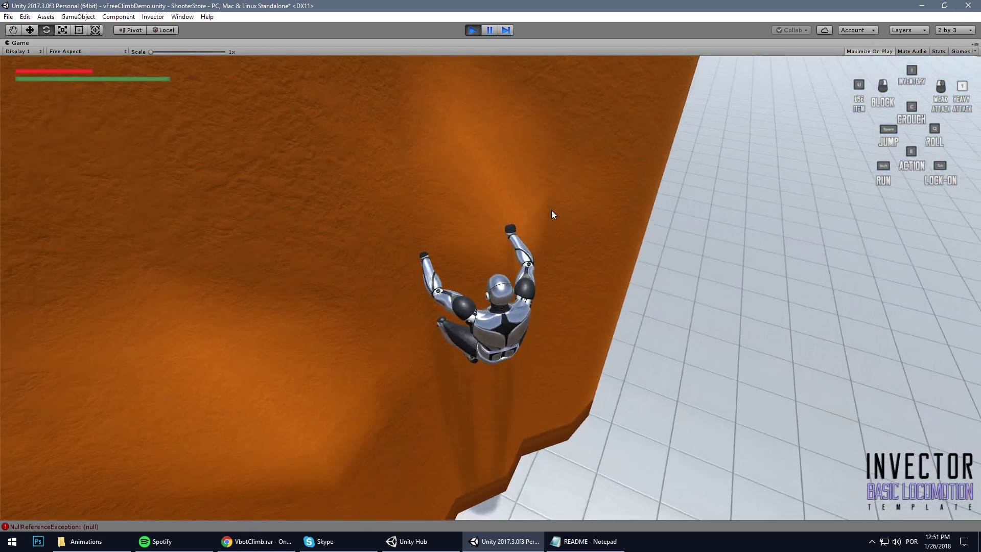
{"action": "key", "text": "w"}
{"action": "key", "text": "w"}
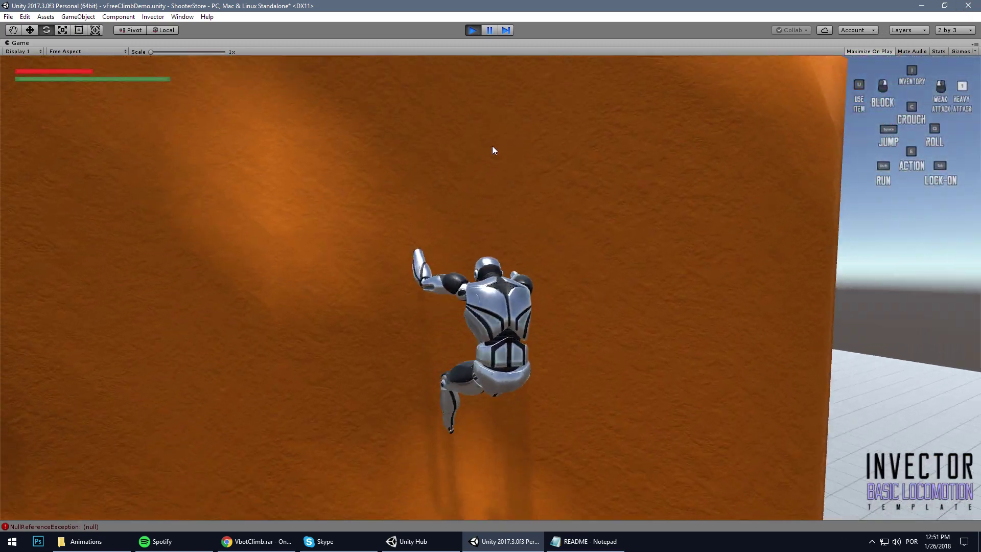
{"action": "key", "text": "w"}
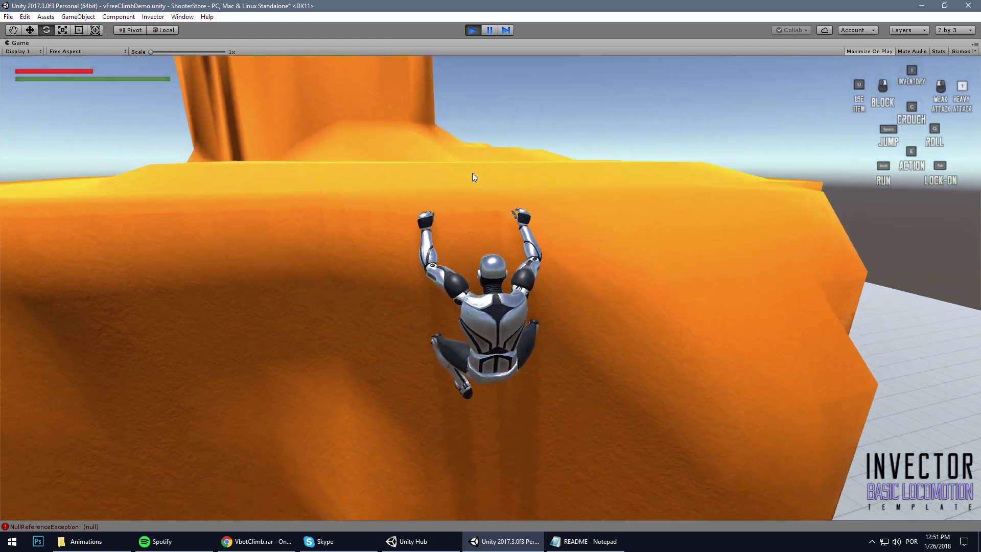
{"action": "key", "text": "w"}
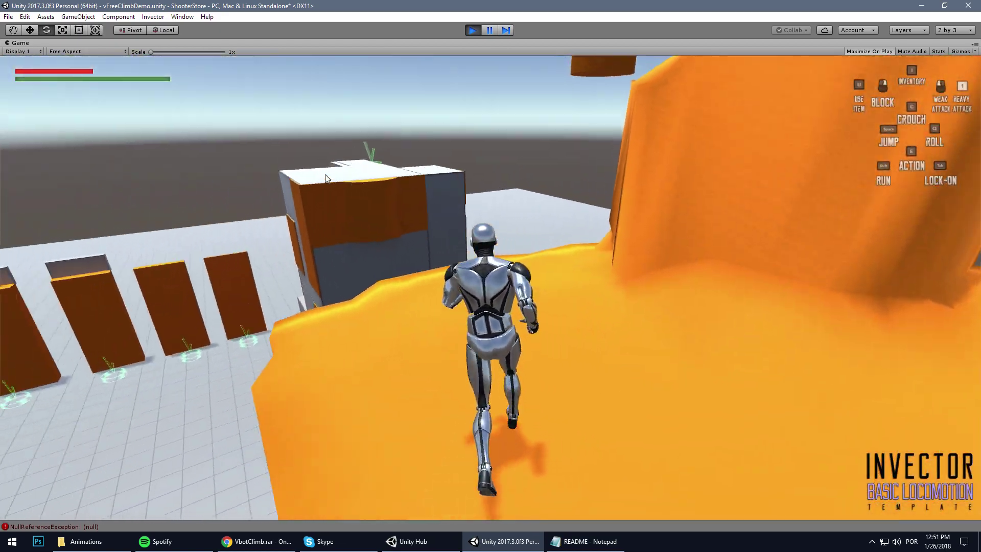
{"action": "key", "text": "ctrl+p"}
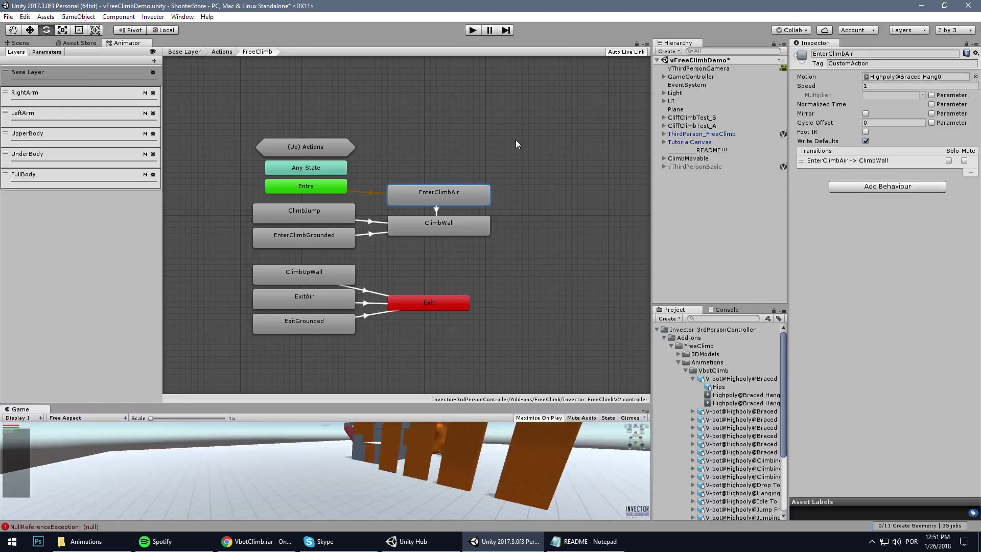
Go up to the Actions state machine of the Invector_FreeClimbV2 controller and copy its FreeClimb sub-state machine
{"action": "double_click", "coordinate": [552, 146]}
{"action": "middle_click_drag", "start_coordinate": [567, 187], "coordinate": [516, 195]}
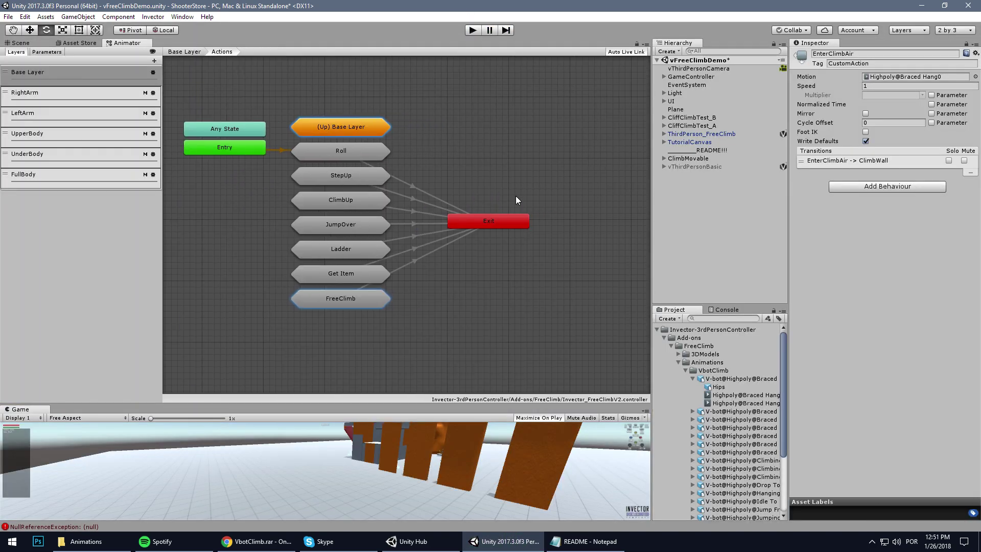
{"action": "left_click", "coordinate": [709, 135]}
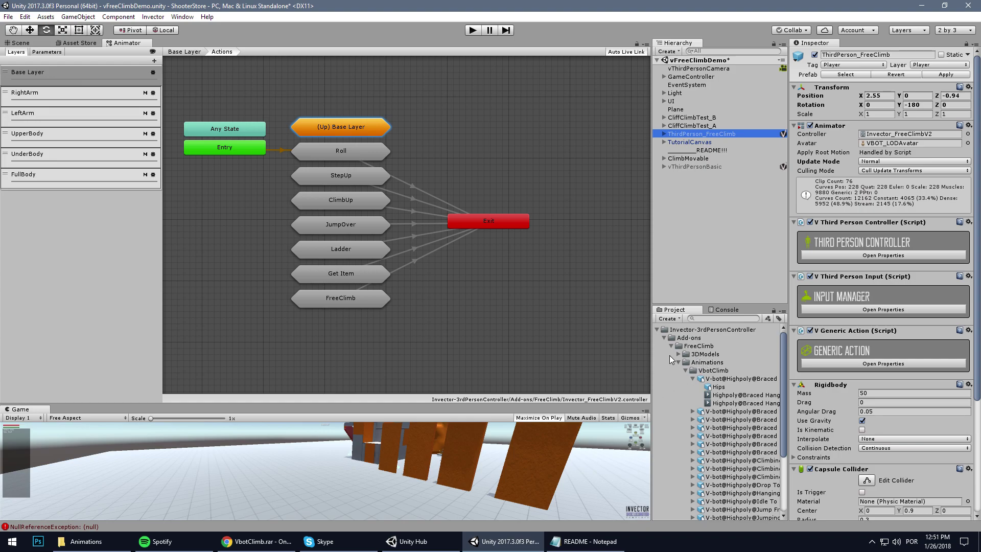
{"action": "left_click", "coordinate": [658, 330]}
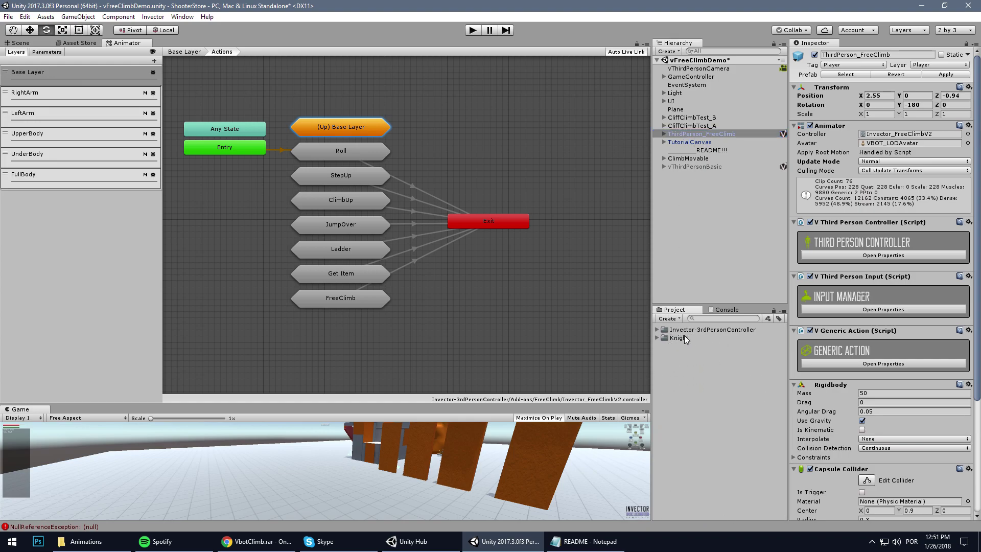
{"action": "middle_click_drag", "start_coordinate": [467, 169], "coordinate": [536, 166]}
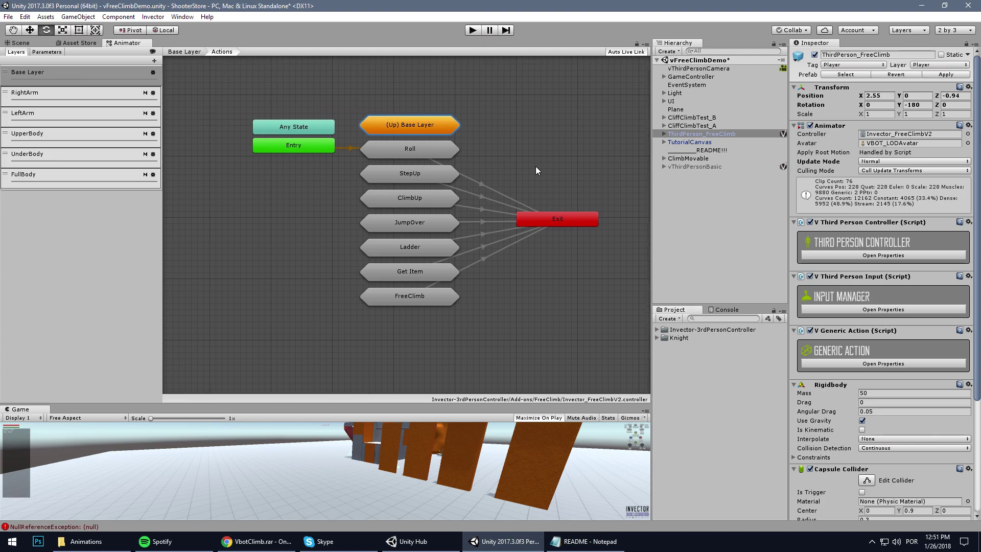
{"action": "right_click", "coordinate": [411, 295]}
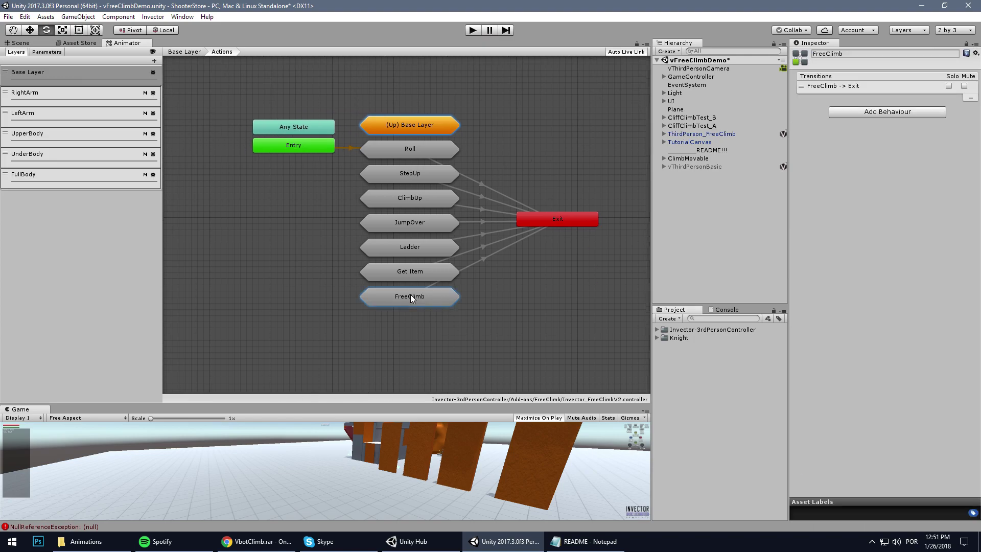
{"action": "left_click", "coordinate": [435, 313]}
Activate the vThirdPersonBasic knight in the scene, deactivate ThirdPerson_FreeClimb, and frame the knight in the view
{"action": "left_click", "coordinate": [16, 43]}
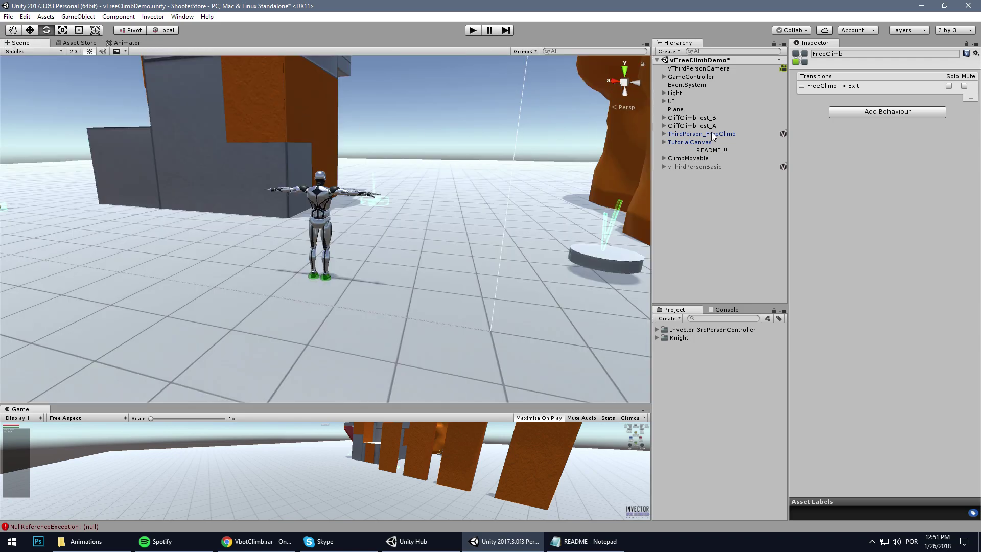
{"action": "left_click", "coordinate": [709, 166]}
{"action": "left_click", "coordinate": [814, 54]}
{"action": "left_click", "coordinate": [736, 133]}
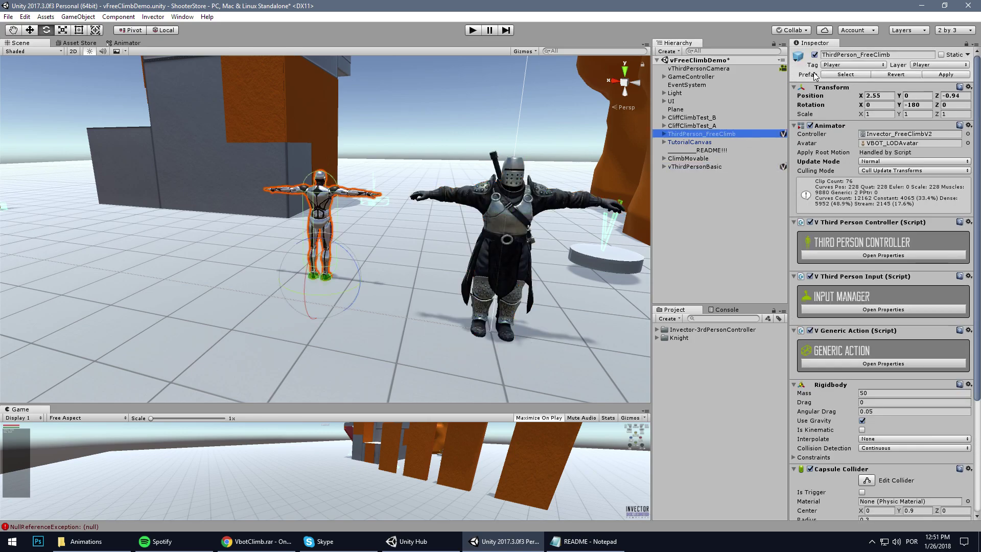
{"action": "left_click", "coordinate": [814, 55]}
{"action": "left_click", "coordinate": [718, 166]}
{"action": "key", "text": "f"}
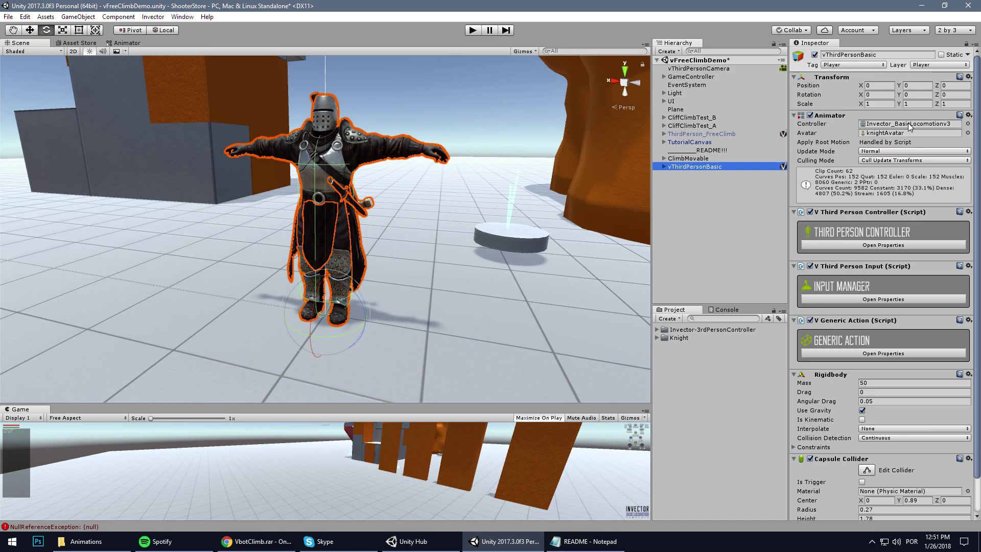
Duplicate the Invector_BasicLocomotionv3 animator controller and assign the duplicate, Invector_BasicLocomotionv4, as the controller of vThirdPersonBasic's Animator
{"action": "double_click", "coordinate": [892, 124]}
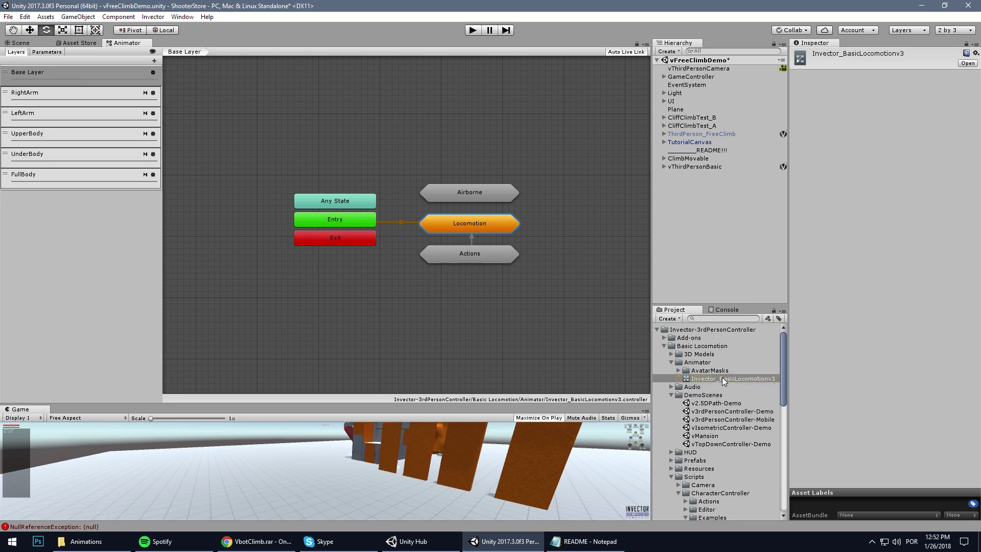
{"action": "left_click", "coordinate": [722, 378]}
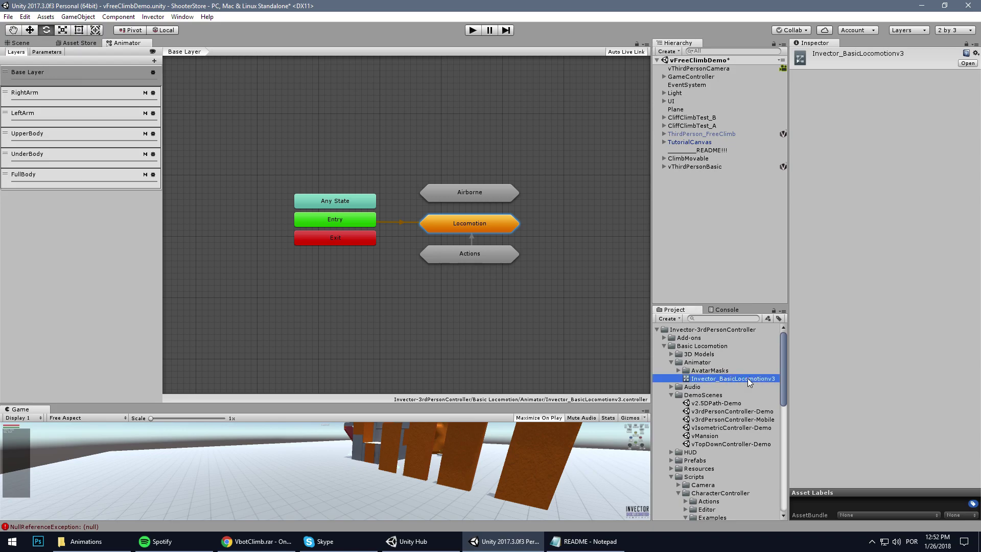
{"action": "key", "text": "ctrl+d"}
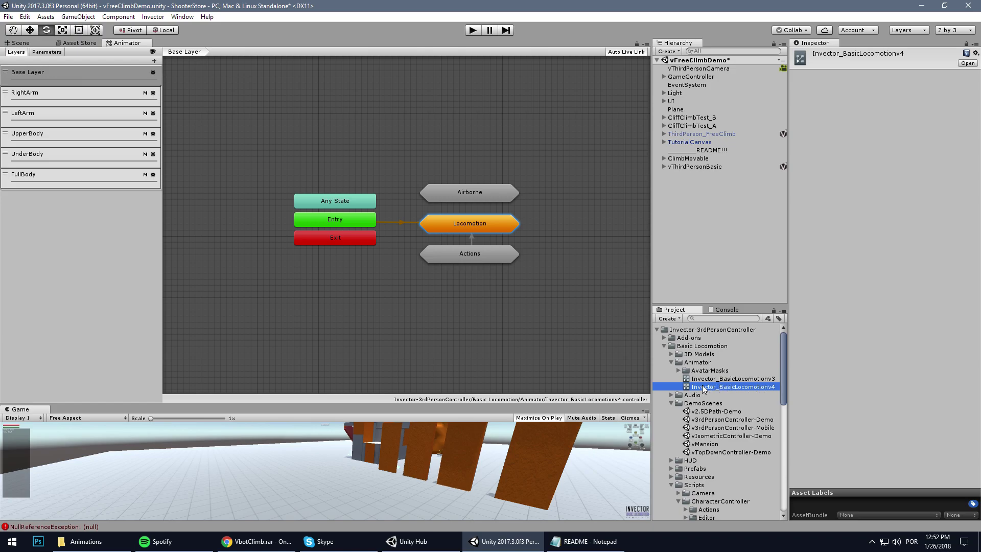
{"action": "left_click", "coordinate": [720, 165]}
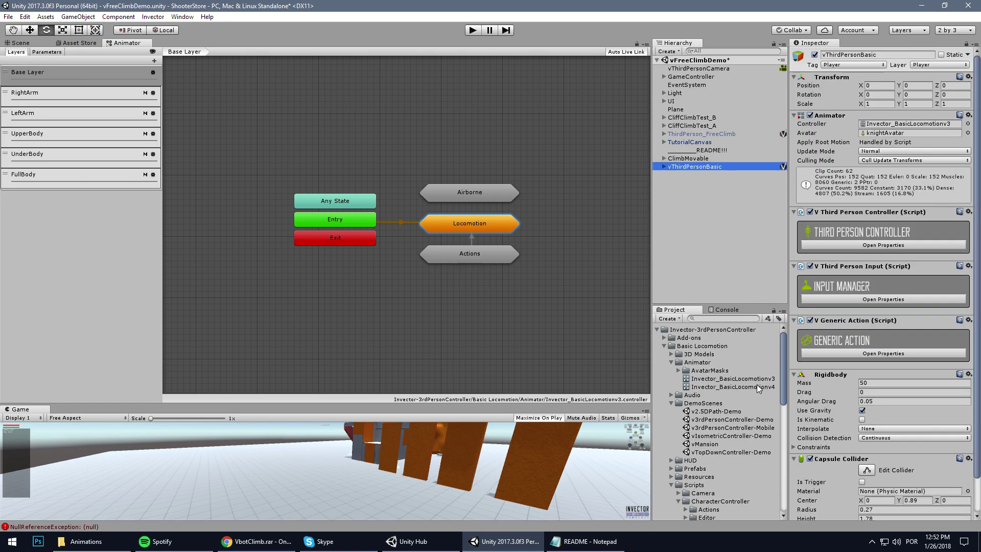
{"action": "left_click_drag", "start_coordinate": [867, 211], "coordinate": [904, 124]}
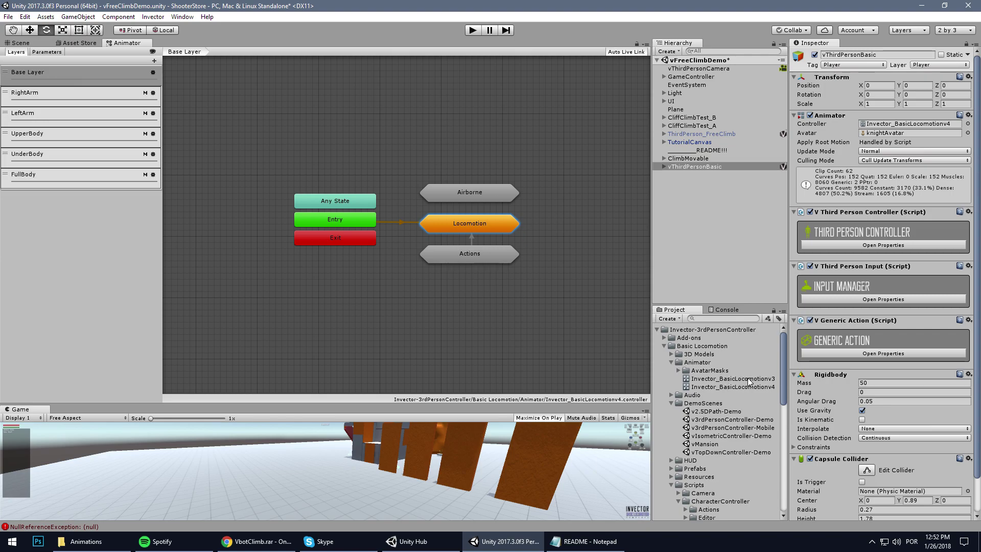
Paste FreeClimb into the Actions state machine of Invector_BasicLocomotionv4, place it below Get Item, and add a transition from it to Exit
{"action": "double_click", "coordinate": [894, 124]}
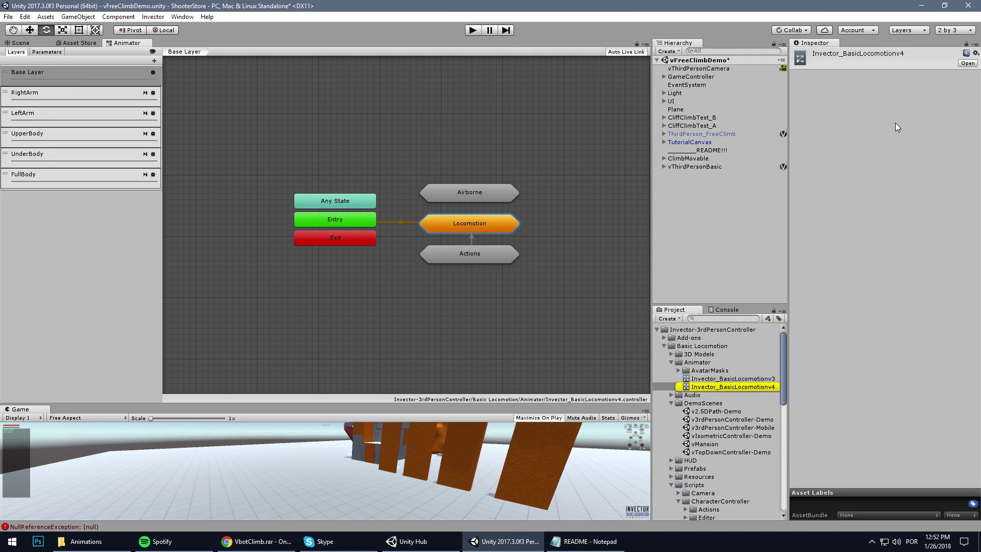
{"action": "double_click", "coordinate": [483, 256]}
{"action": "right_click", "coordinate": [409, 326]}
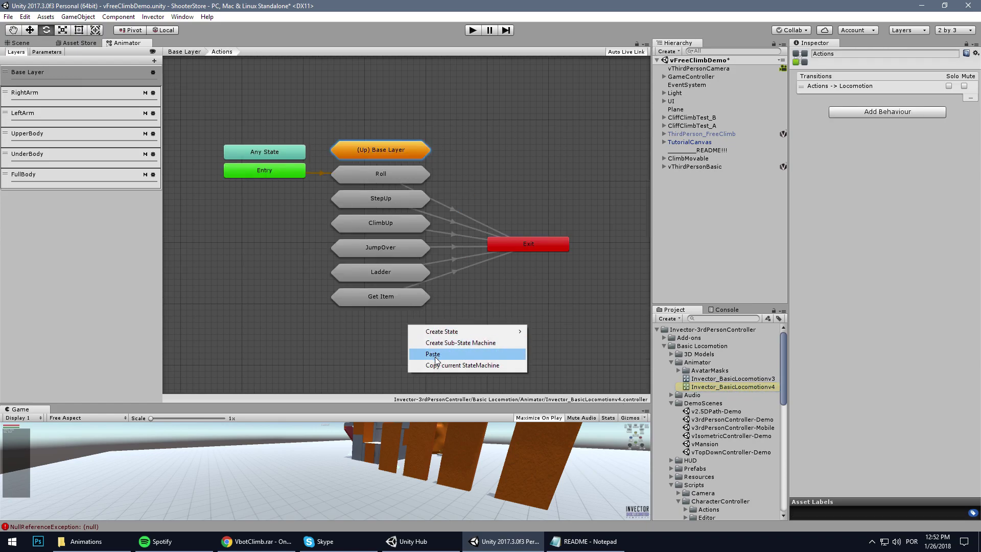
{"action": "left_click", "coordinate": [444, 354]}
{"action": "left_click_drag", "start_coordinate": [420, 324], "coordinate": [373, 324]}
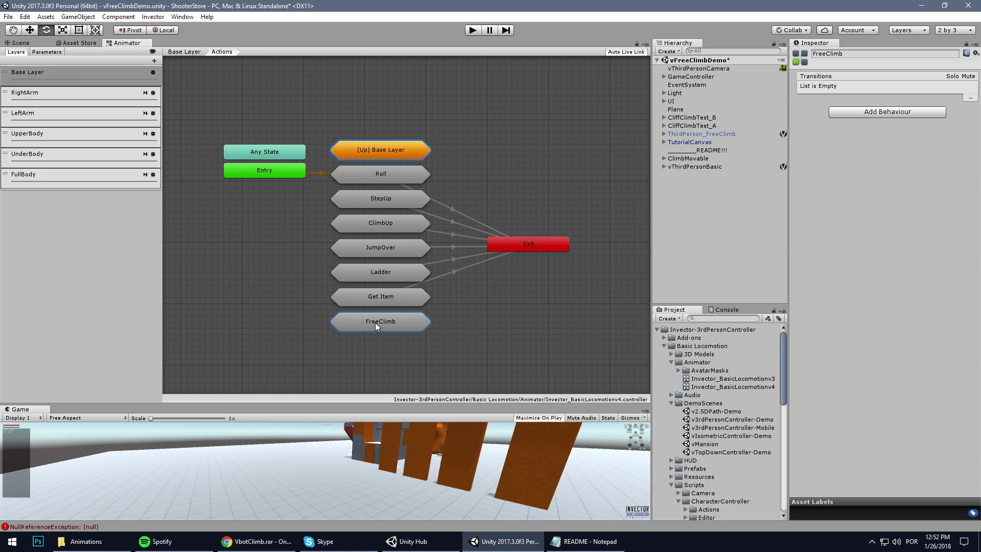
{"action": "right_click", "coordinate": [375, 323]}
{"action": "left_click", "coordinate": [397, 329]}
{"action": "left_click", "coordinate": [541, 243]}
Show the properties of ThirdPerson_FreeClimb's V Free Climb script and copy the component
{"action": "left_click", "coordinate": [22, 42]}
{"action": "left_click", "coordinate": [738, 134]}
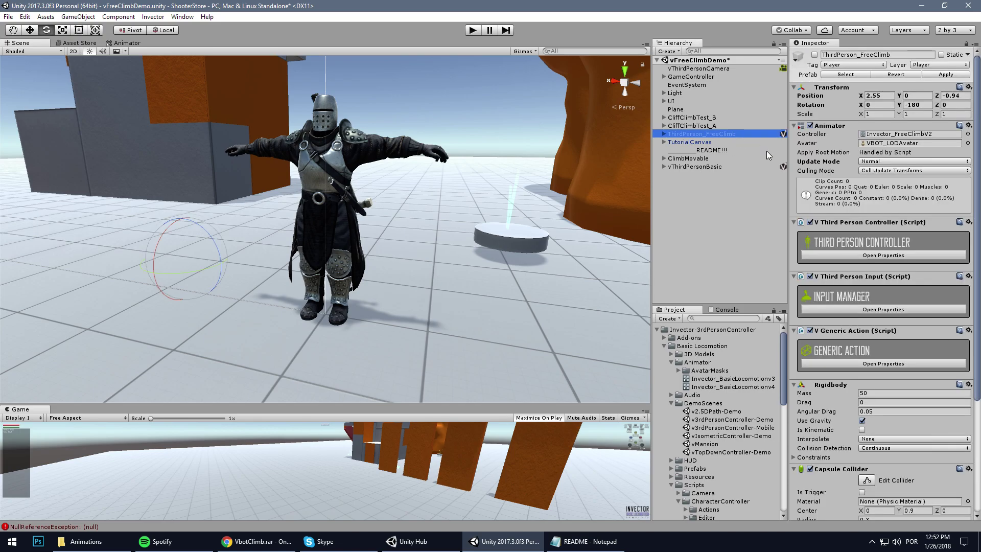
{"action": "left_click_drag", "start_coordinate": [978, 143], "coordinate": [978, 286]}
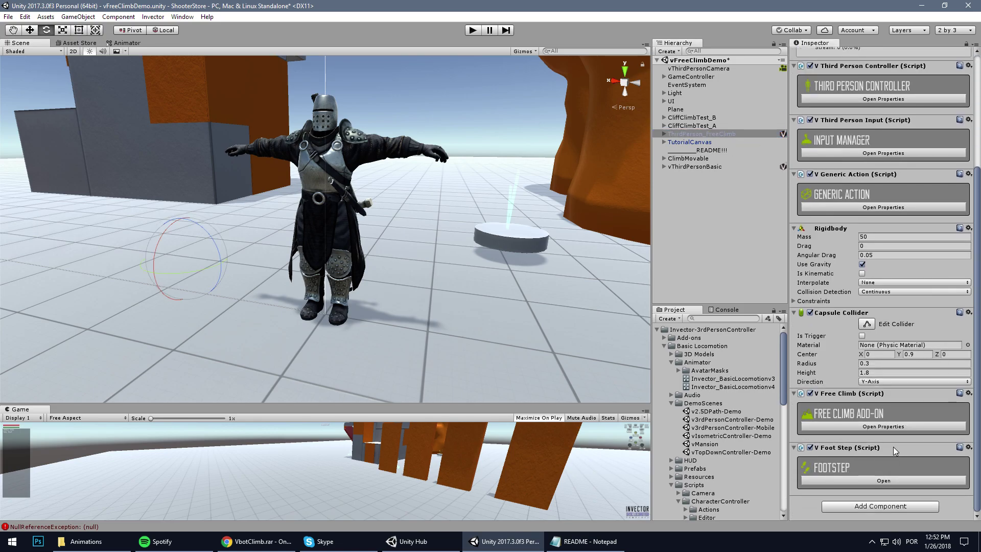
{"action": "left_click", "coordinate": [869, 426]}
{"action": "scroll", "coordinate": [843, 358], "scroll_direction": "down", "scroll_amount": 5}
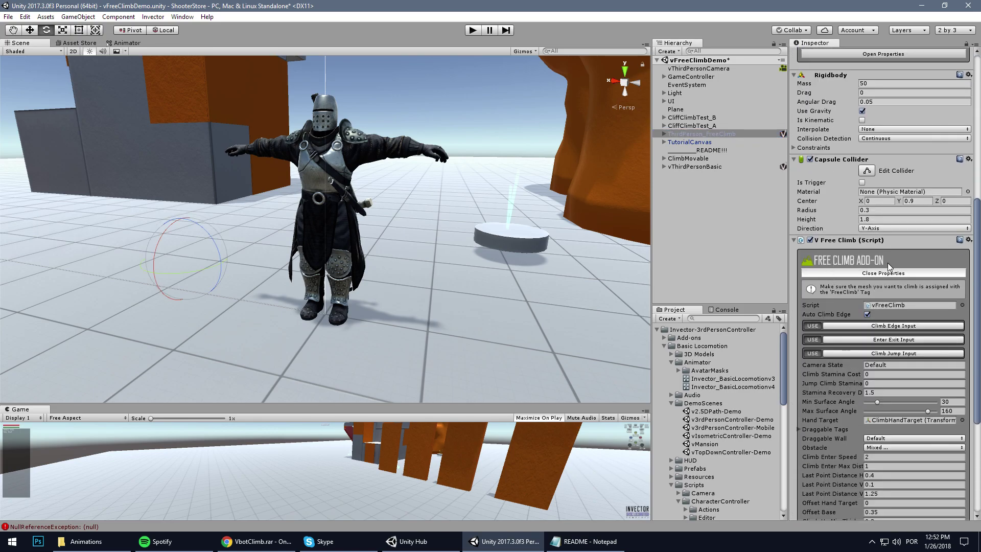
{"action": "scroll", "coordinate": [888, 271], "scroll_direction": "down", "scroll_amount": 2}
{"action": "left_click", "coordinate": [969, 178]}
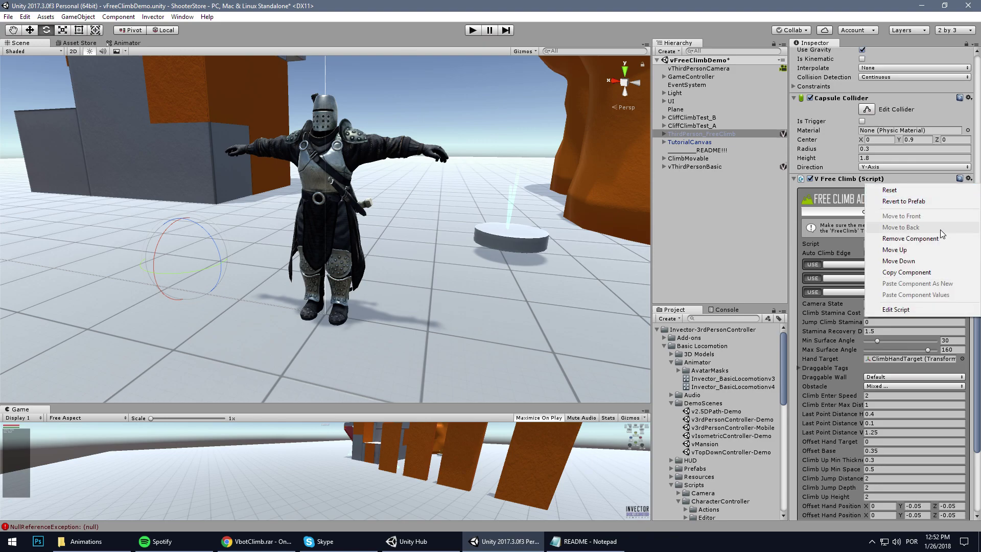
{"action": "left_click", "coordinate": [918, 272]}
Paste the copied V Free Climb script onto vThirdPersonBasic as a new component
{"action": "left_click", "coordinate": [719, 168]}
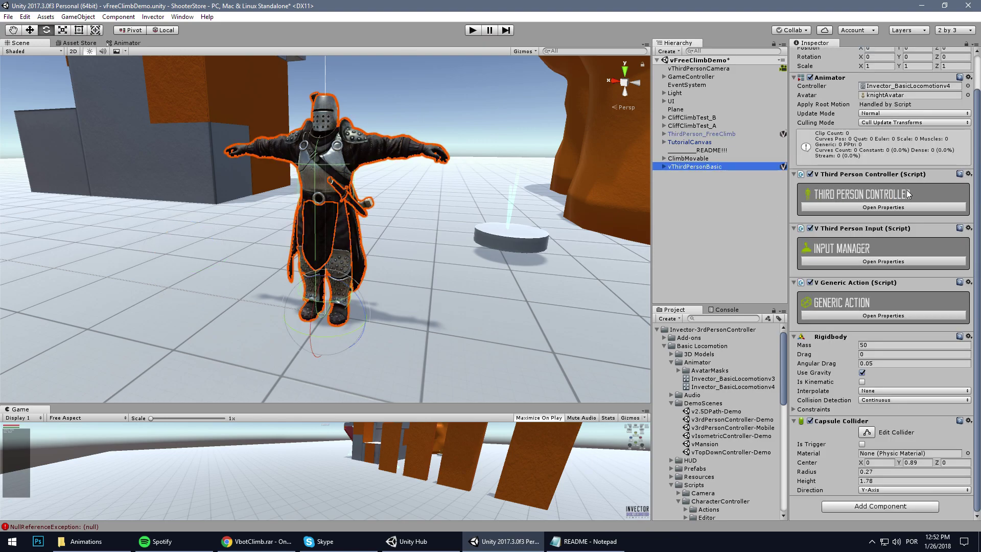
{"action": "left_click", "coordinate": [969, 421]}
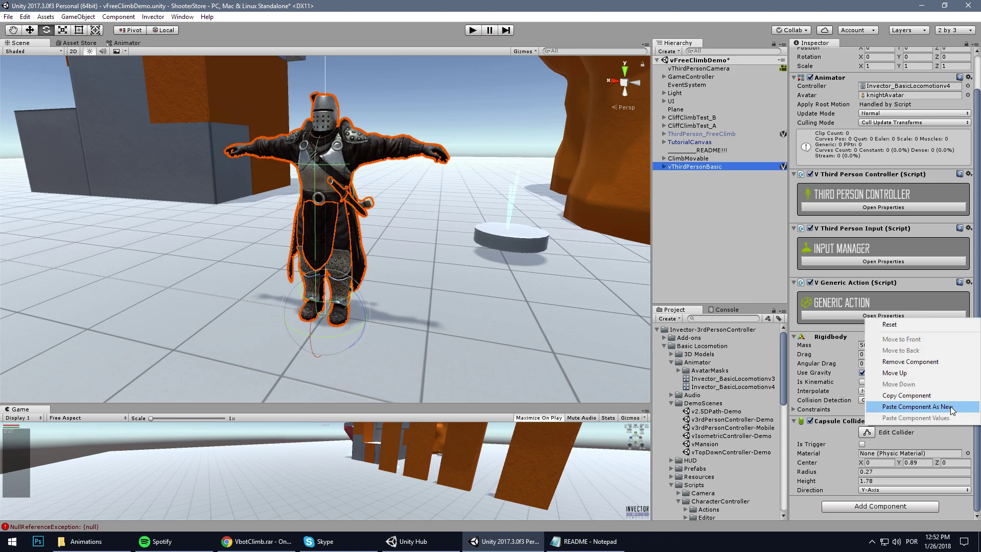
{"action": "left_click", "coordinate": [938, 406]}
{"action": "scroll", "coordinate": [902, 383], "scroll_direction": "down", "scroll_amount": 8}
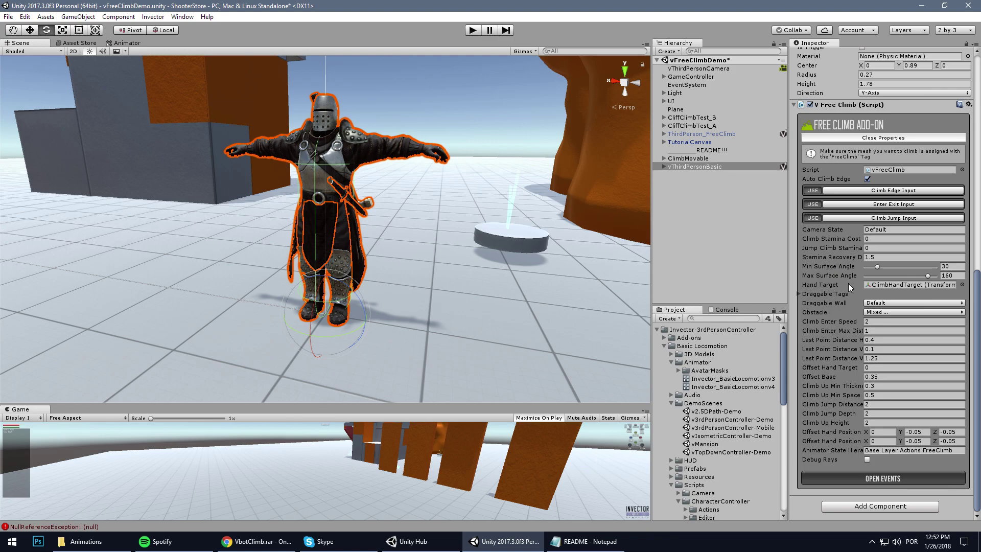
Locate the object assigned as the Hand Target, duplicate ClimbHandTarget, and make the copy a child of vThirdPersonBasic
{"action": "left_click", "coordinate": [881, 287]}
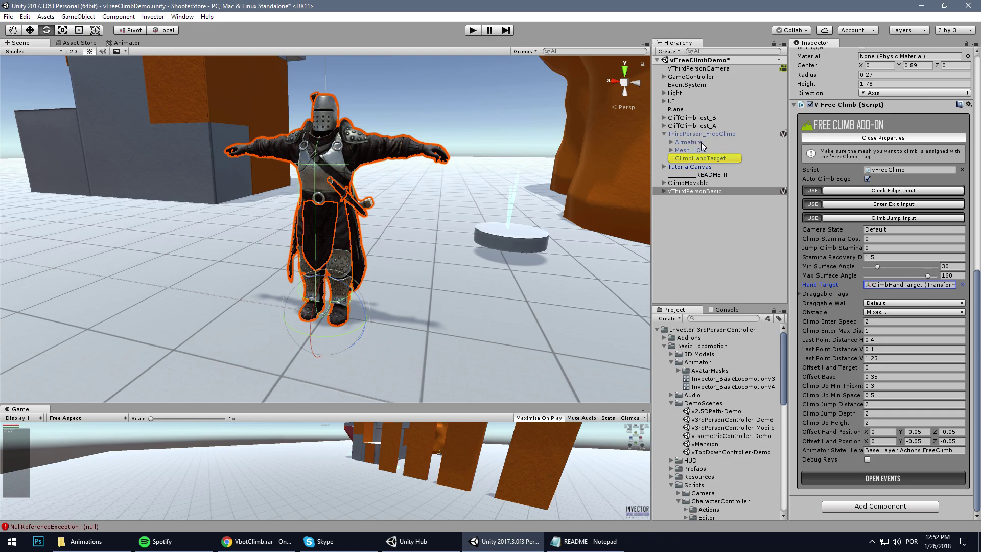
{"action": "left_click", "coordinate": [694, 159]}
{"action": "left_click_drag", "start_coordinate": [709, 164], "coordinate": [693, 202]}
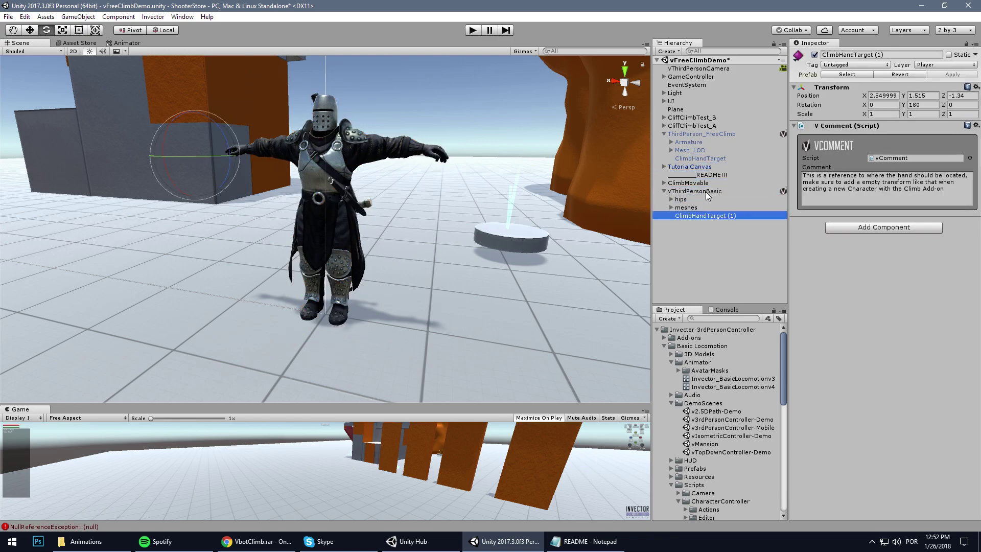
Zero the X, Y and Z position of ClimbHandTarget (1) relative to its parent vThirdPersonBasic
{"action": "left_click", "coordinate": [883, 95]}
{"action": "type", "text": "0"}
{"action": "key", "text": "Tab"}
{"action": "type", "text": "0"}
{"action": "key", "text": "Tab"}
{"action": "type", "text": "0"}
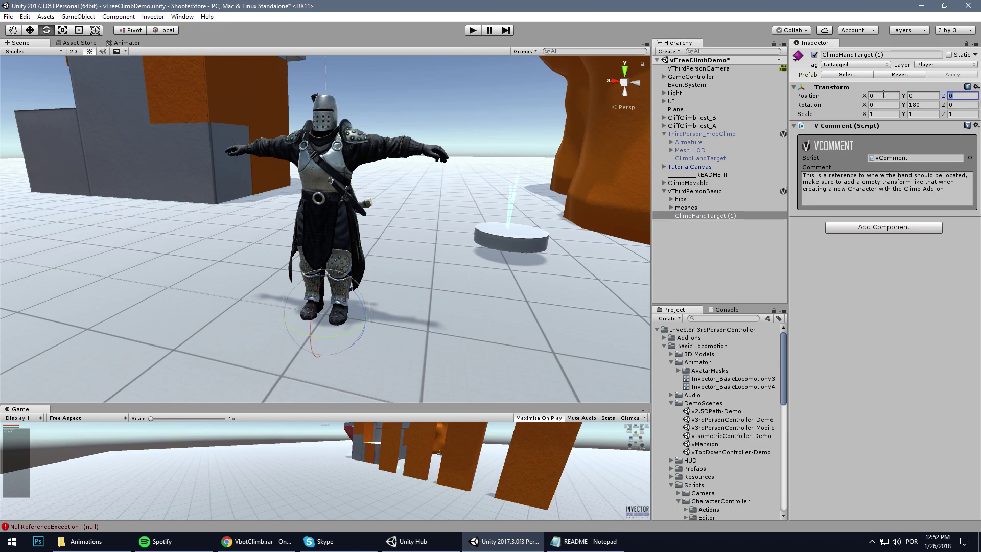
Reactivate ThirdPerson_FreeClimb and copy the Y position 1.515 from its ClimbHandTarget to ClimbHandTarget (1)
{"action": "double_click", "coordinate": [700, 158]}
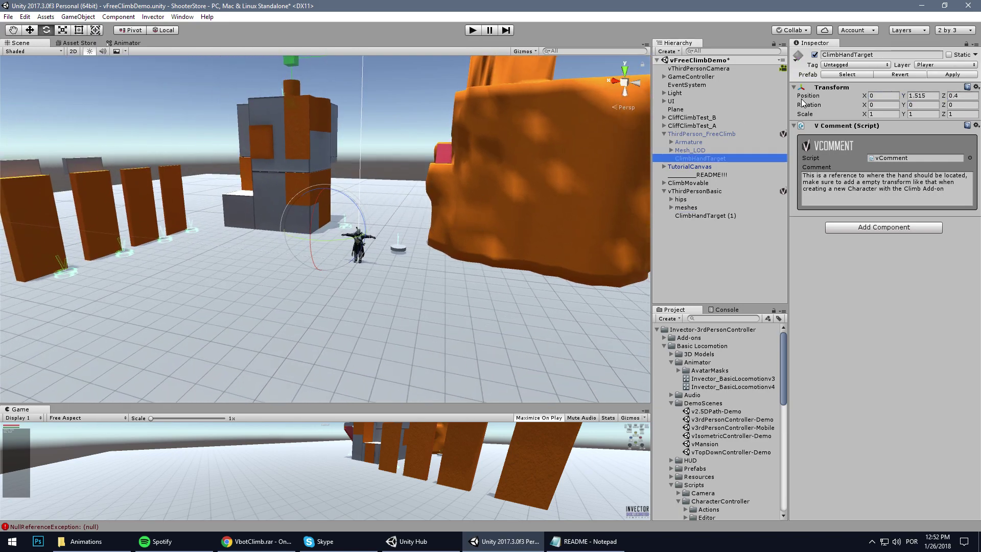
{"action": "left_click", "coordinate": [724, 134]}
{"action": "left_click", "coordinate": [815, 54]}
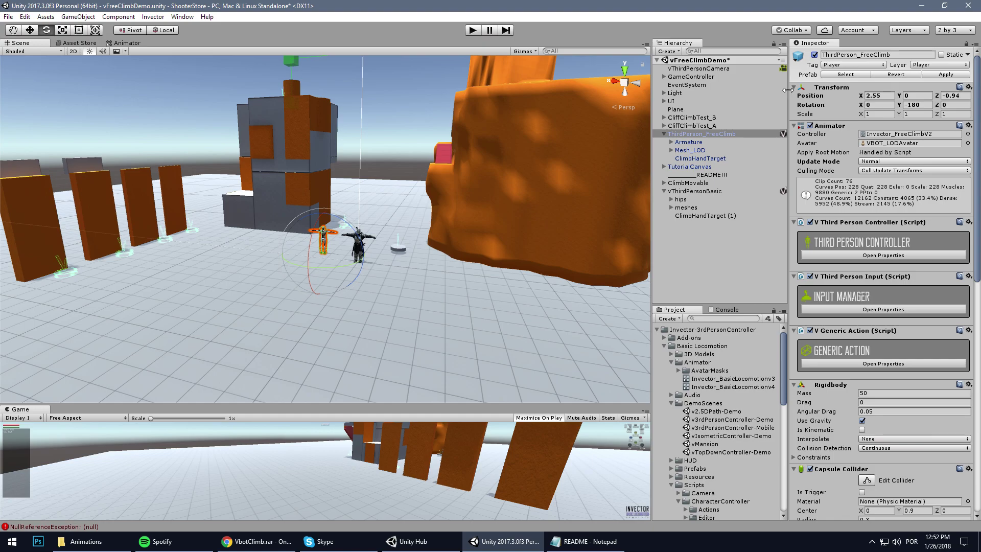
{"action": "left_click", "coordinate": [719, 159]}
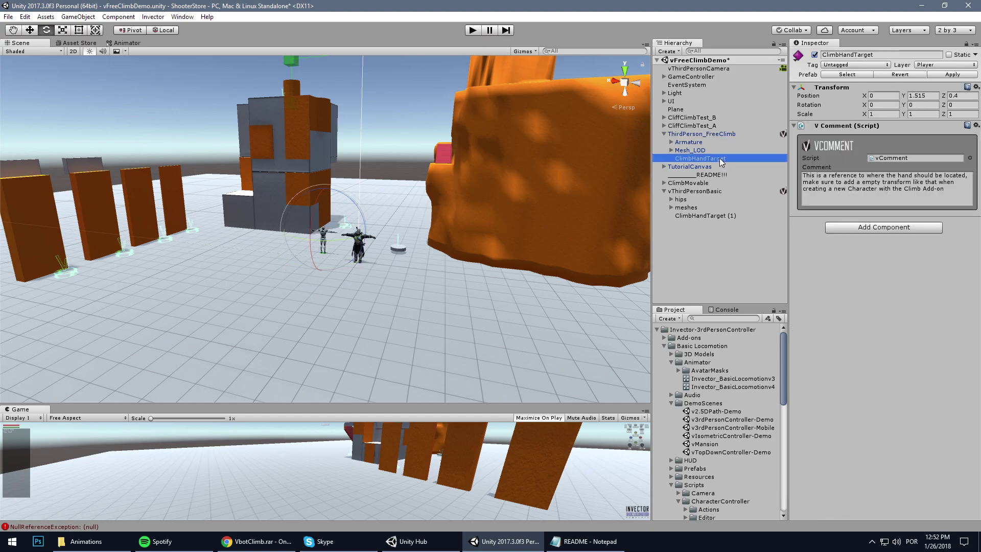
{"action": "left_click", "coordinate": [933, 96]}
{"action": "left_click", "coordinate": [741, 214]}
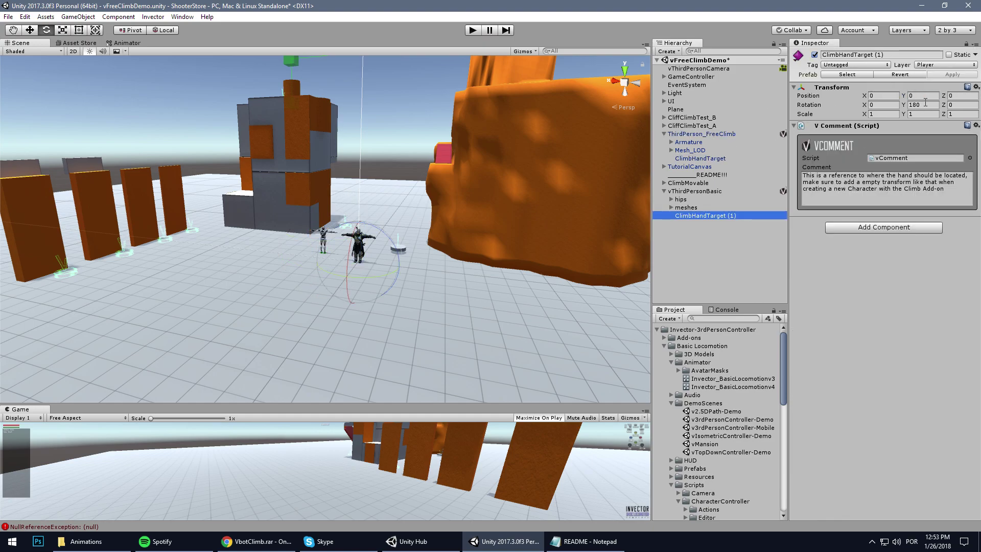
{"action": "left_click", "coordinate": [930, 95]}
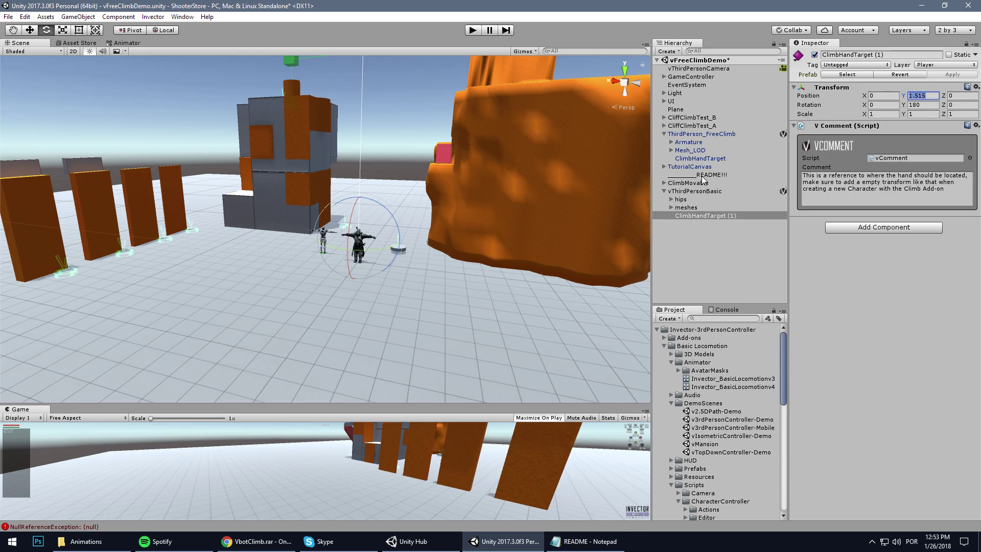
Copy the Z position 0.4 from ClimbHandTarget to ClimbHandTarget (1), and set the copy's Y rotation to 0
{"action": "left_click", "coordinate": [704, 158]}
{"action": "left_click", "coordinate": [963, 96]}
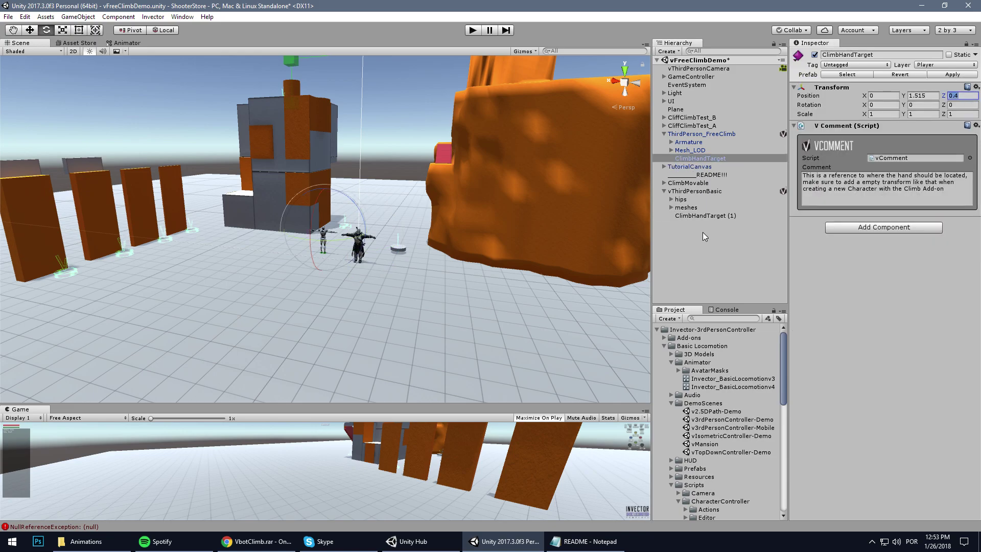
{"action": "left_click", "coordinate": [701, 221]}
{"action": "left_click", "coordinate": [718, 216]}
{"action": "left_click", "coordinate": [965, 96]}
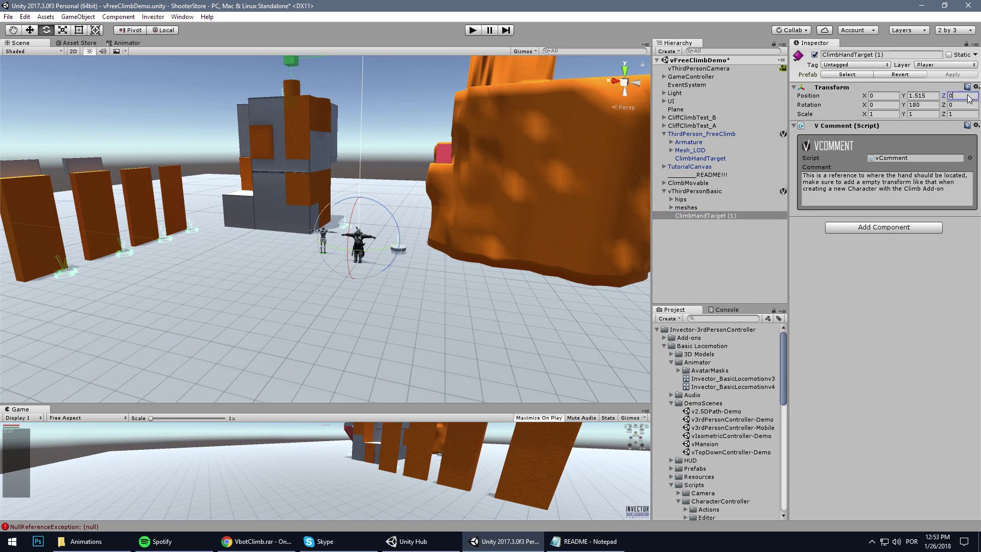
{"action": "key", "text": "ctrl+v"}
{"action": "left_click", "coordinate": [918, 105]}
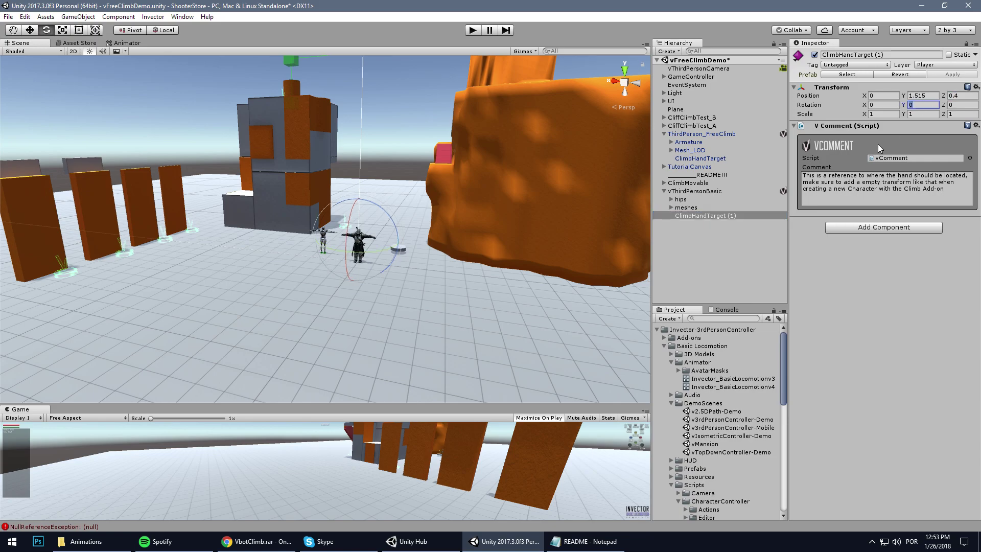
Check where ClimbHandTarget (1) sits on the knight and assign it as the Hand Target in vThirdPersonBasic's V Free Climb script
{"action": "double_click", "coordinate": [689, 191]}
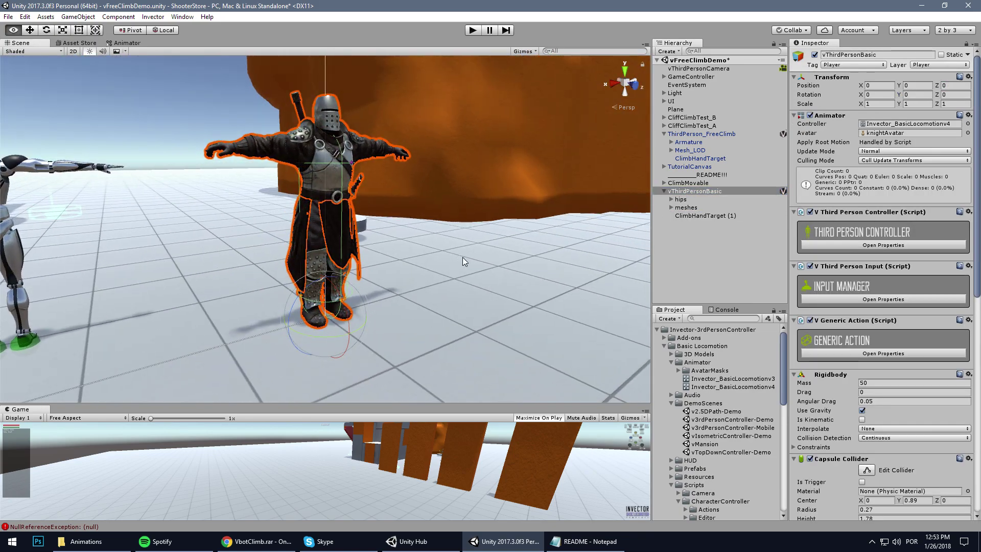
{"action": "left_click_drag", "start_coordinate": [462, 261], "coordinate": [429, 253], "text": "alt"}
{"action": "left_click", "coordinate": [707, 217]}
{"action": "left_click_drag", "start_coordinate": [516, 220], "coordinate": [508, 214], "text": "alt"}
{"action": "left_click", "coordinate": [695, 191]}
{"action": "scroll", "coordinate": [883, 262], "scroll_direction": "down", "scroll_amount": 10}
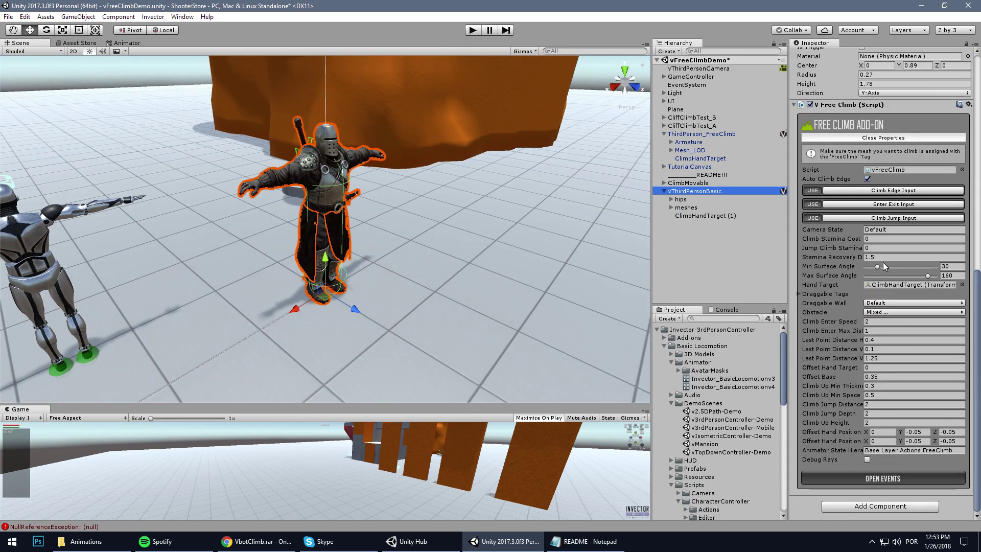
{"action": "left_click_drag", "start_coordinate": [890, 284], "coordinate": [891, 285]}
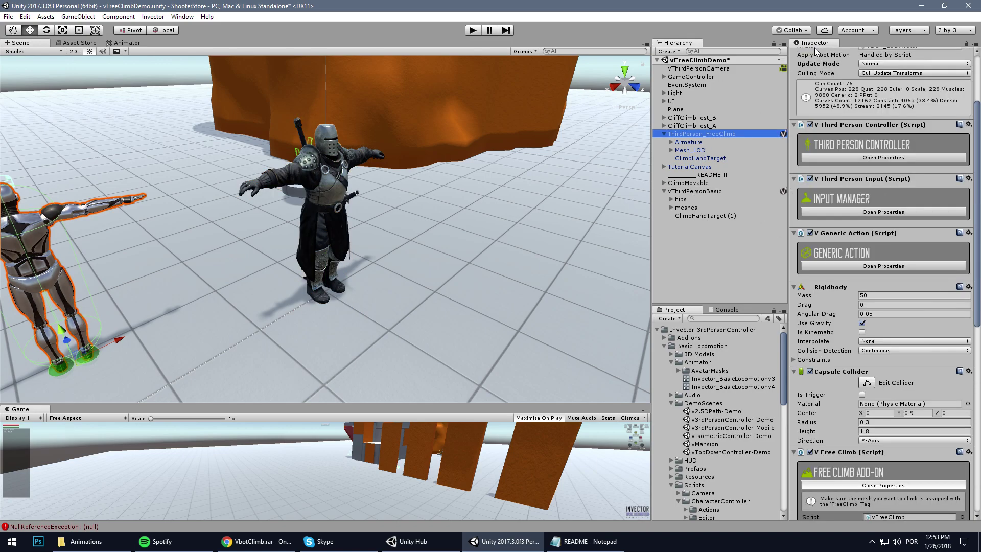
Deactivate ThirdPerson_FreeClimb and review vThirdPersonBasic's V Free Climb settings, including Draggable Tags
{"action": "left_click", "coordinate": [711, 193]}
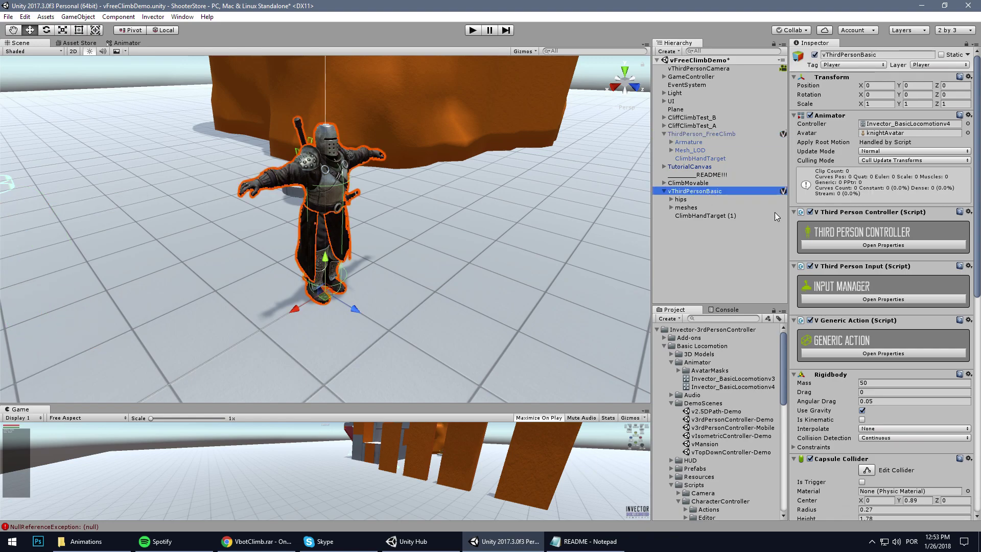
{"action": "scroll", "coordinate": [863, 260], "scroll_direction": "down", "scroll_amount": 12}
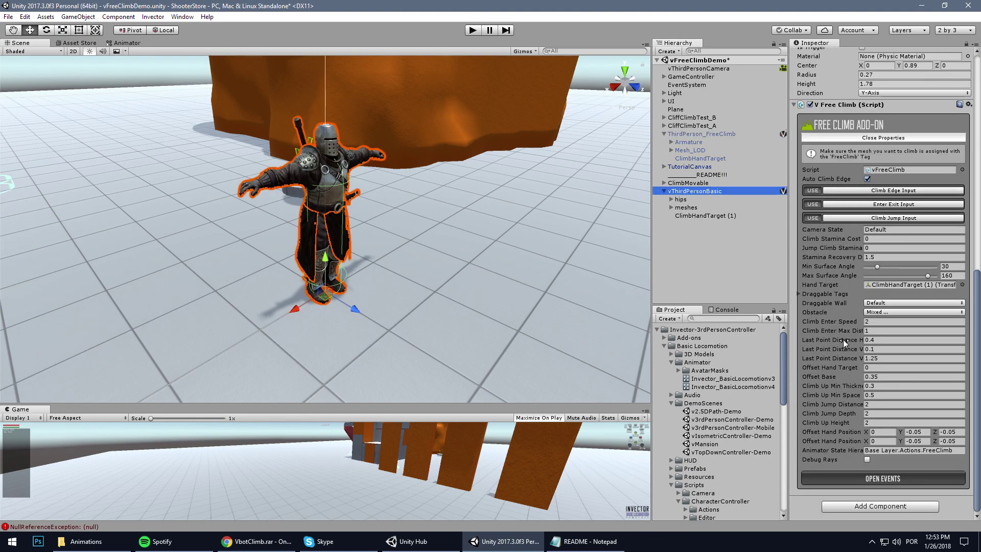
{"action": "left_click", "coordinate": [802, 294]}
{"action": "left_click", "coordinate": [802, 294]}
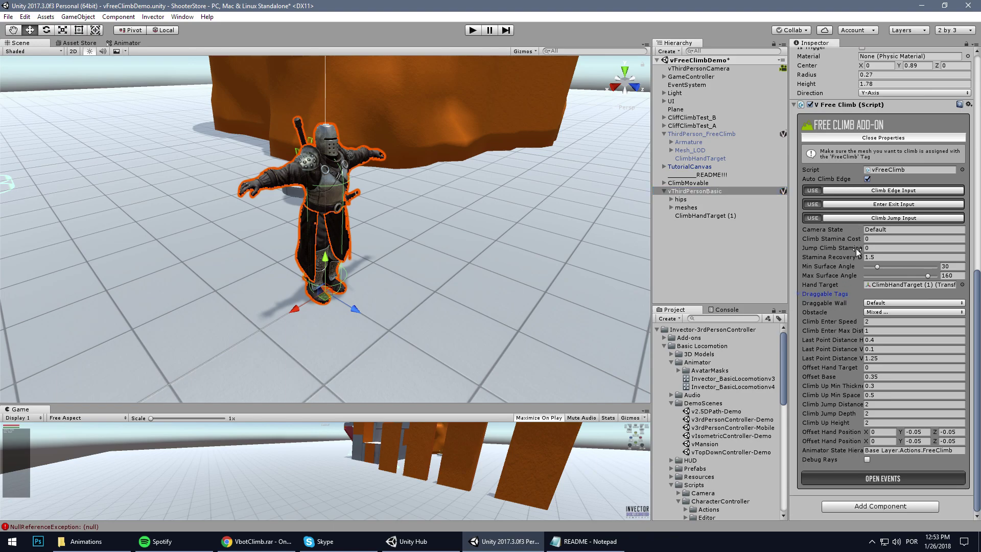
Play the scene and test the knight climbing the orange cliff, moving sideways and jumping on the wall up to the top edge
{"action": "left_click", "coordinate": [474, 30]}
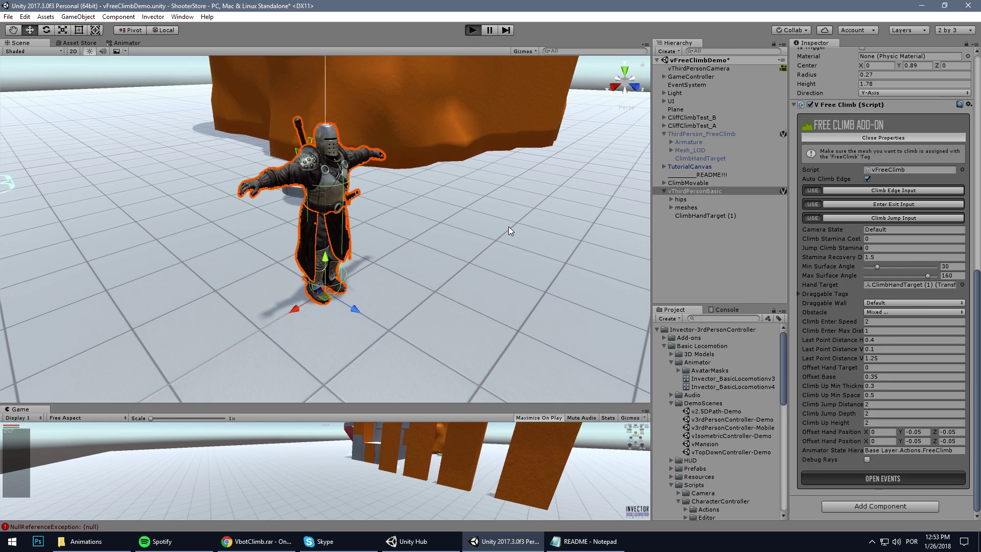
{"action": "key", "text": "w"}
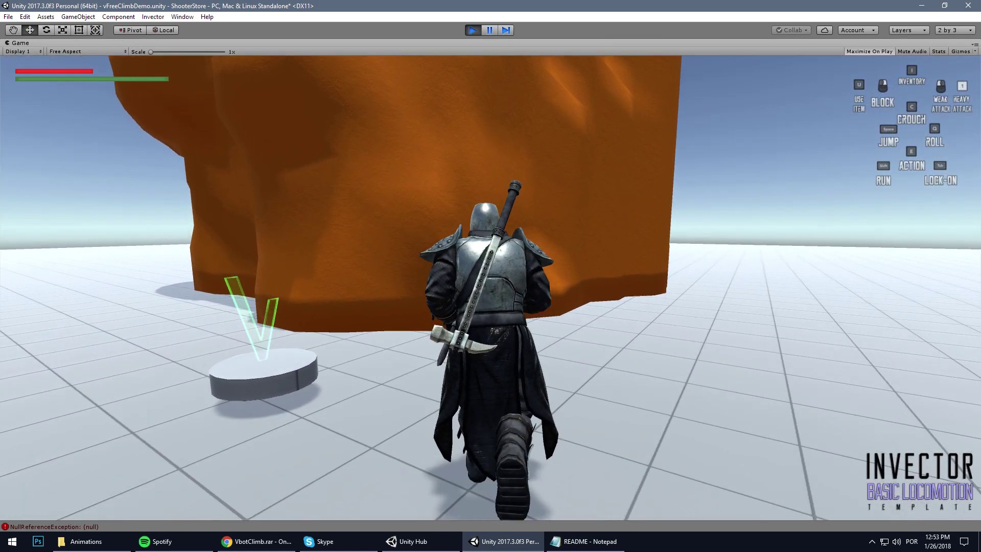
{"action": "key", "text": "space"}
{"action": "key", "text": "w"}
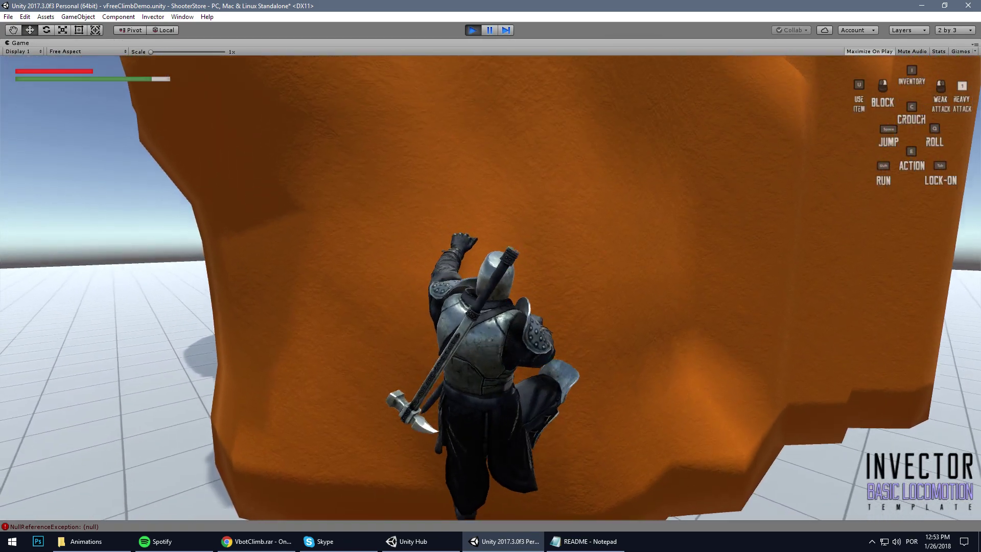
{"action": "key", "text": "d"}
{"action": "key", "text": "d"}
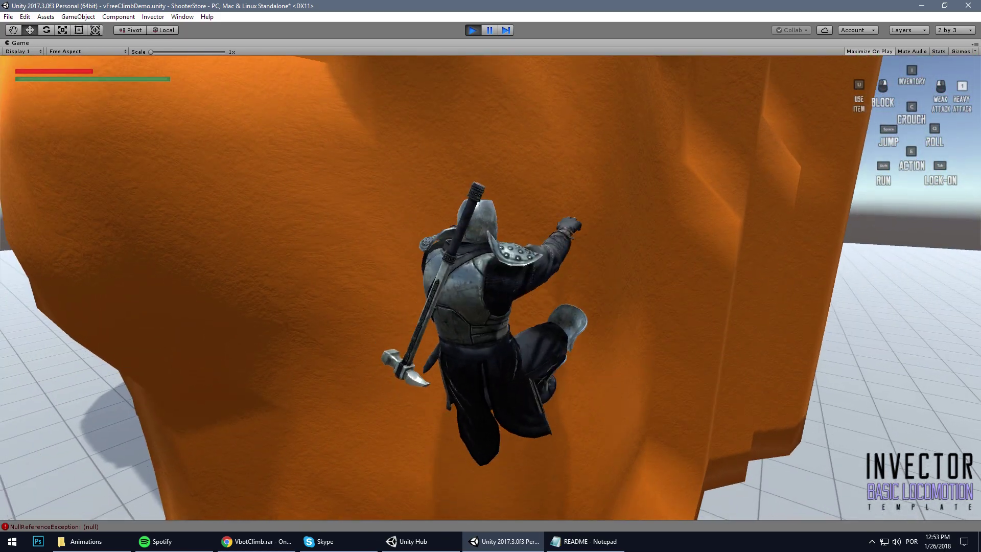
{"action": "key", "text": "w"}
{"action": "key", "text": "d"}
{"action": "key", "text": "space"}
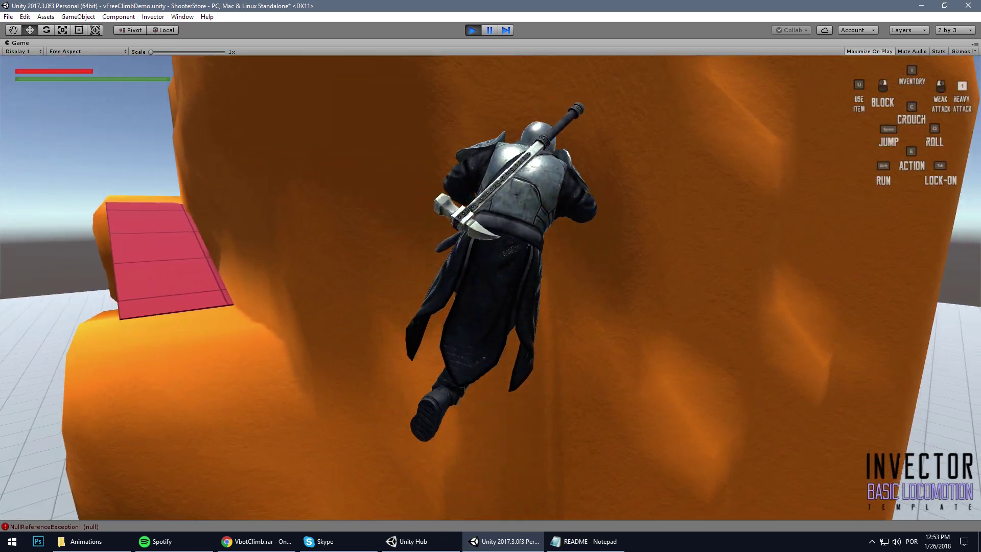
{"action": "key", "text": "w"}
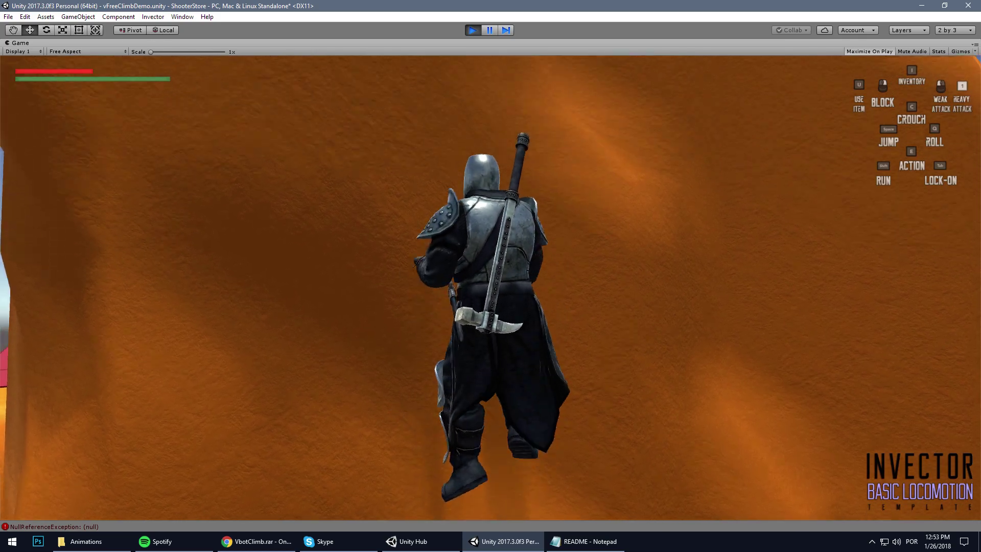
{"action": "key", "text": "w"}
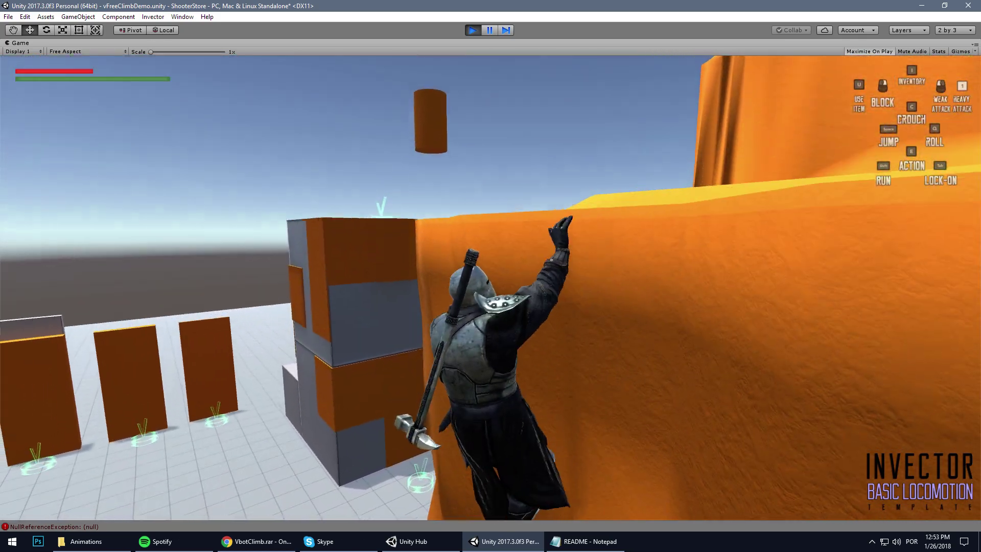
{"action": "key", "text": "w"}
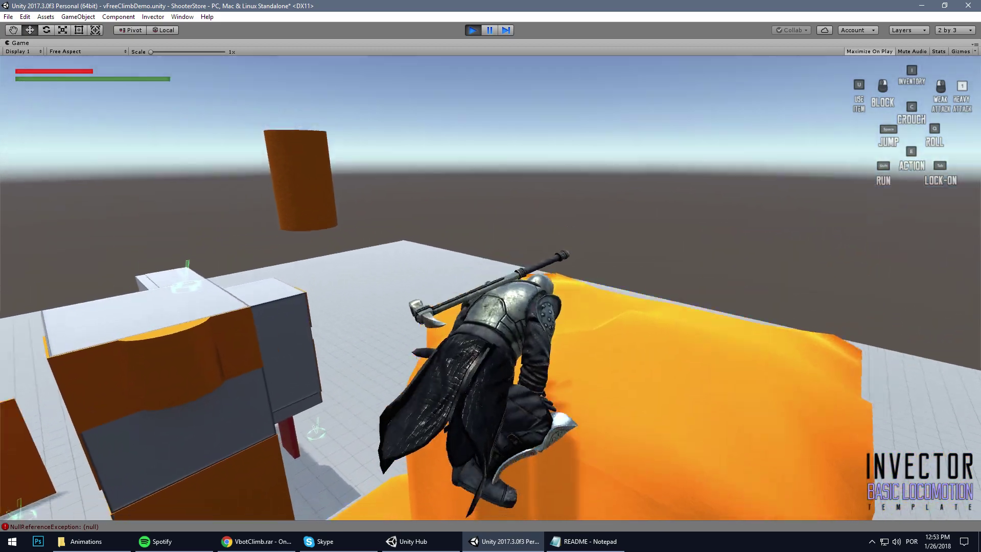
Run the knight across the clifftop and test jumping onto the floating orange cylinder and climbing around it
{"action": "key", "text": "w"}
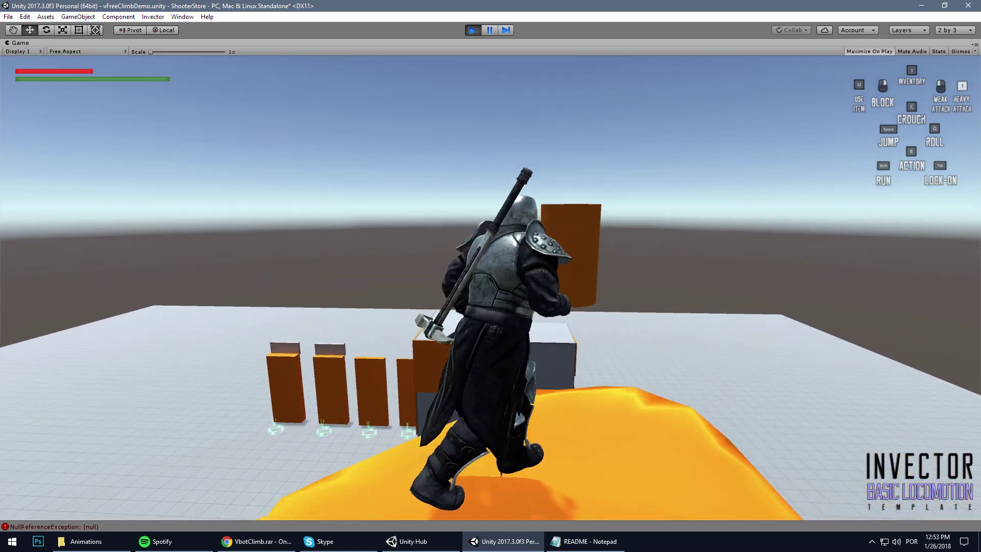
{"action": "key", "text": "w"}
{"action": "key", "text": "space"}
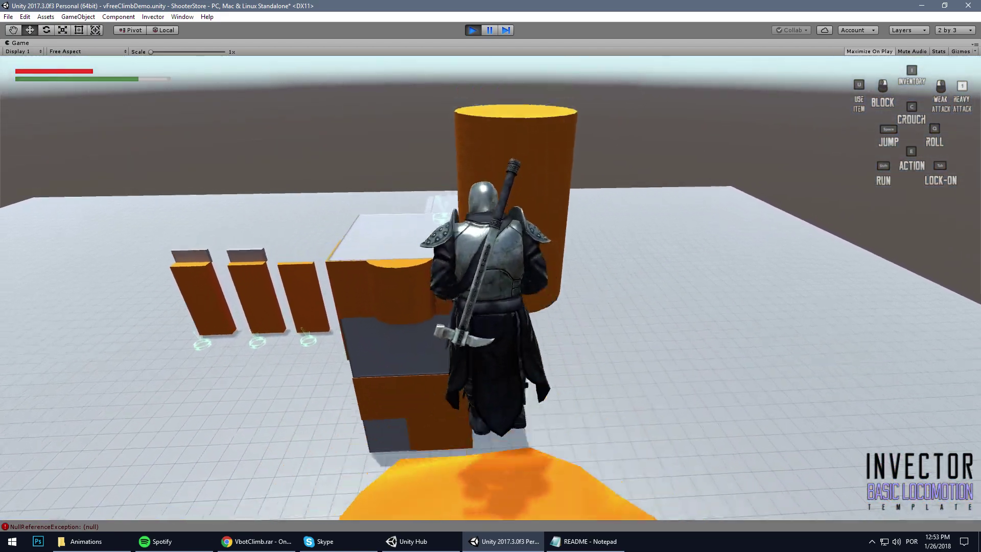
{"action": "key", "text": "space"}
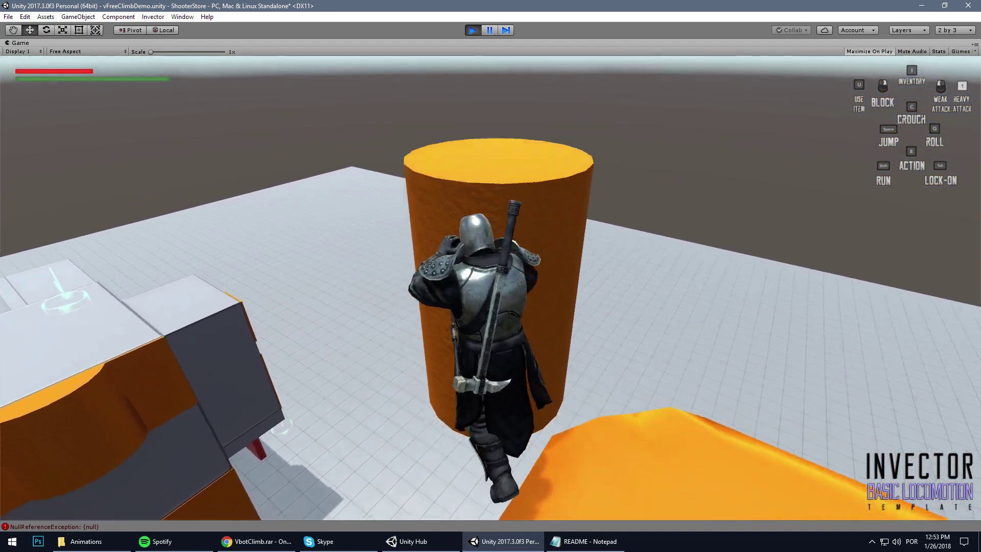
{"action": "key", "text": "d"}
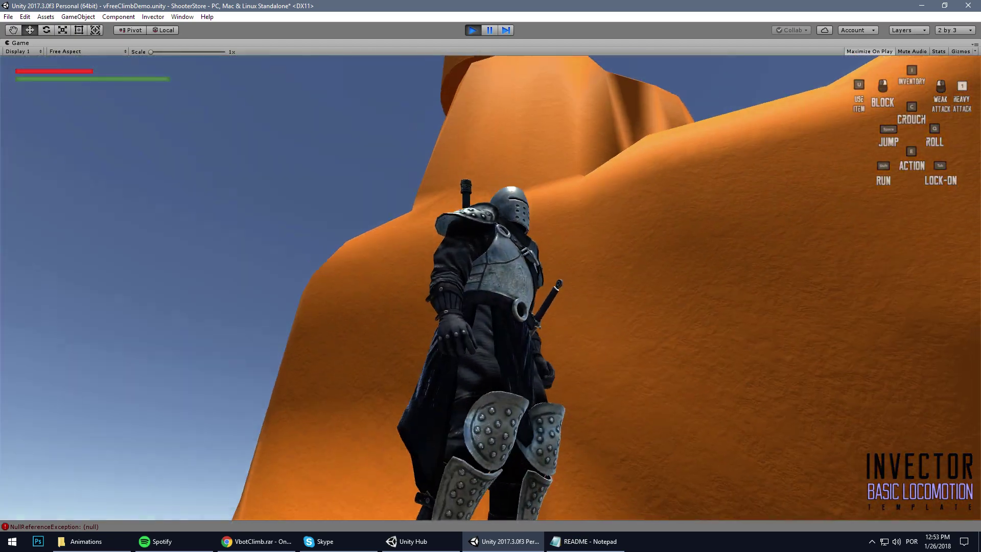
Climb the knight up the cliff again from the pink ledge, stop the play test and bring the knight back into view
{"action": "key", "text": "space"}
{"action": "key", "text": "w"}
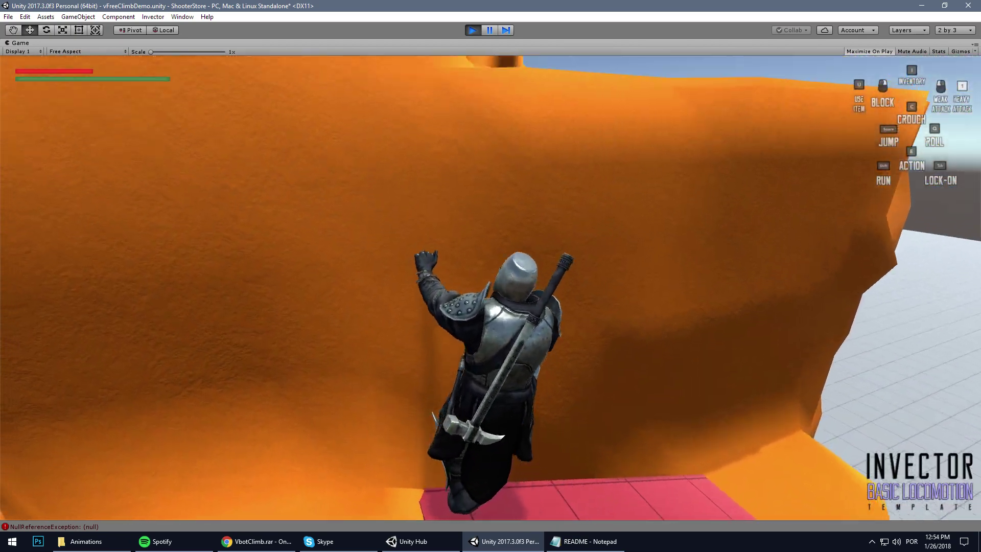
{"action": "key", "text": "w"}
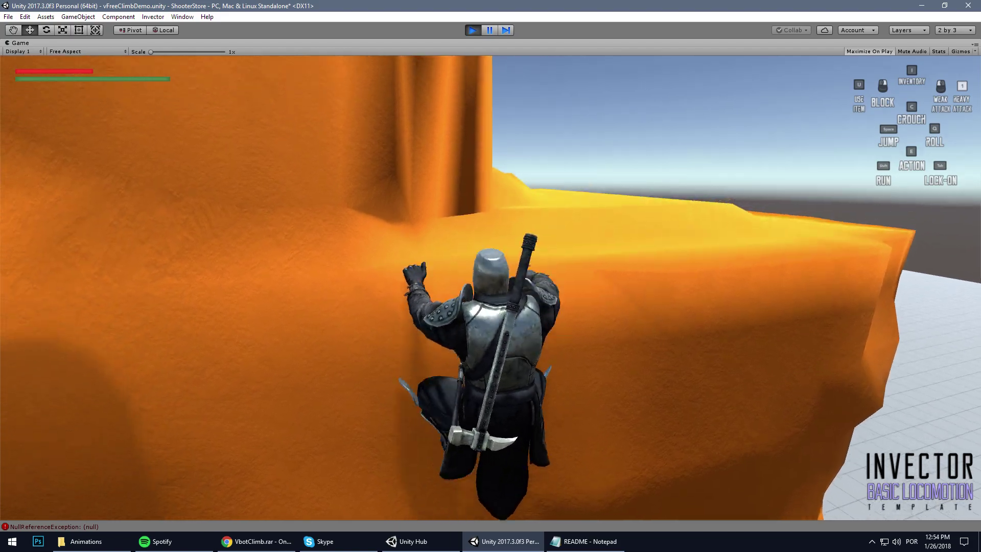
{"action": "key", "text": "a"}
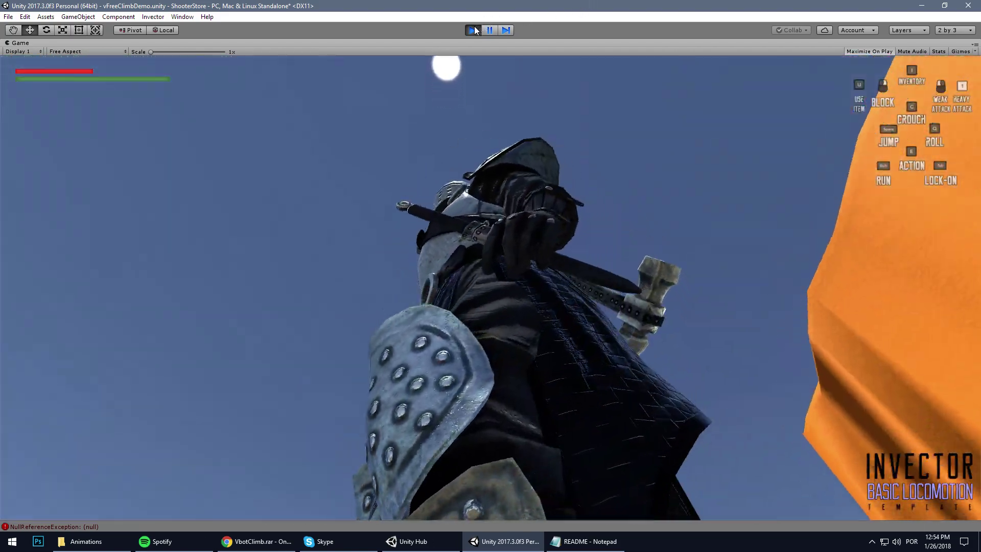
{"action": "left_click", "coordinate": [474, 31]}
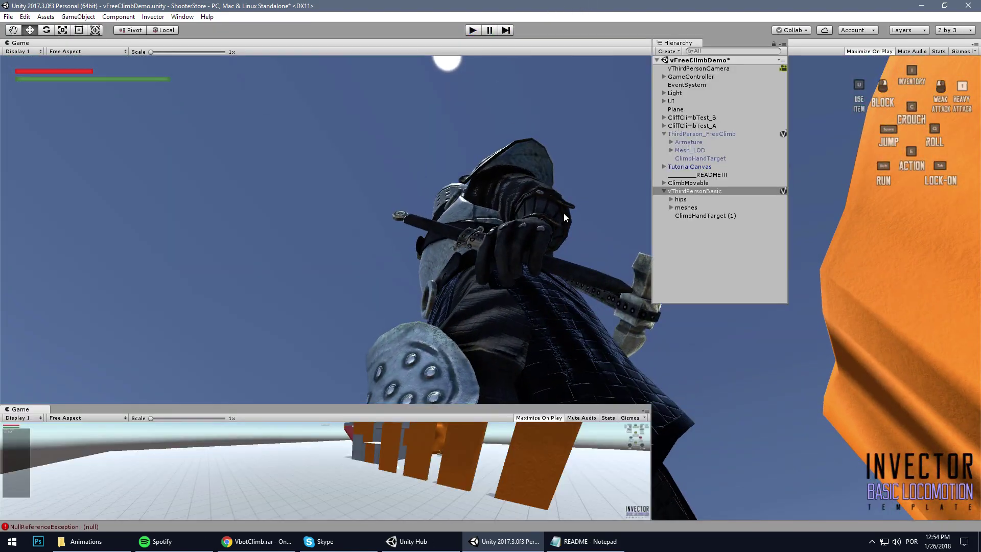
{"action": "mouse_move", "coordinate": [433, 185]}
{"action": "left_mouse_down", "text": "alt"}
{"action": "mouse_move", "coordinate": [430, 193]}
{"action": "mouse_move", "coordinate": [195, 113]}
{"action": "mouse_move", "coordinate": [438, 204]}
{"action": "left_mouse_up", "text": "alt"}
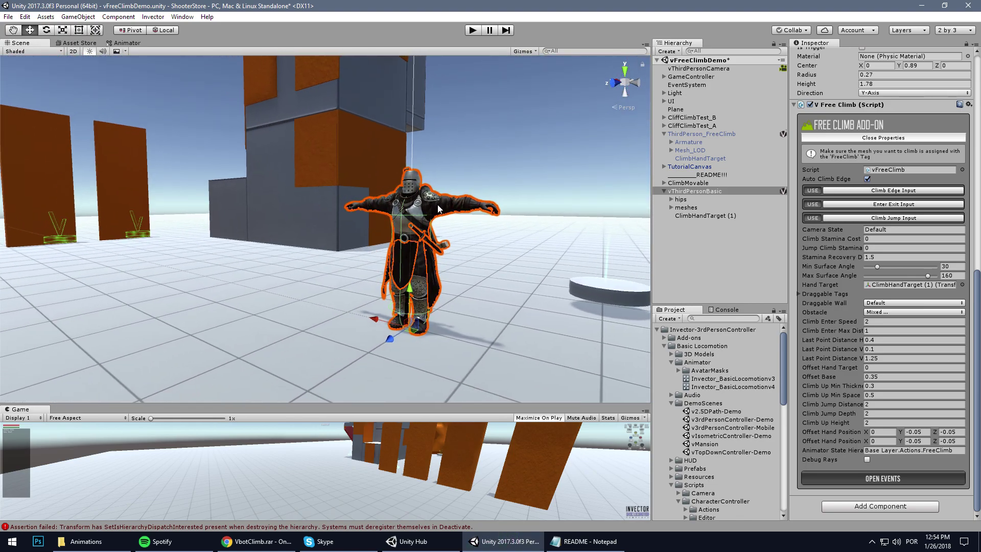